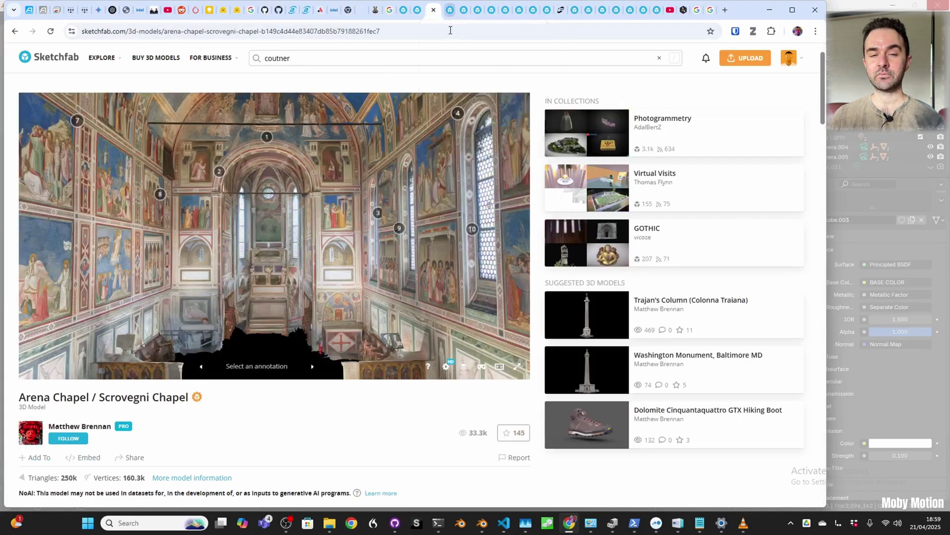
Step: Look at the Rococo Table and Smoking Room tabs, then open The Hallwyl Museum profile in a new tab
left_click(448, 12)
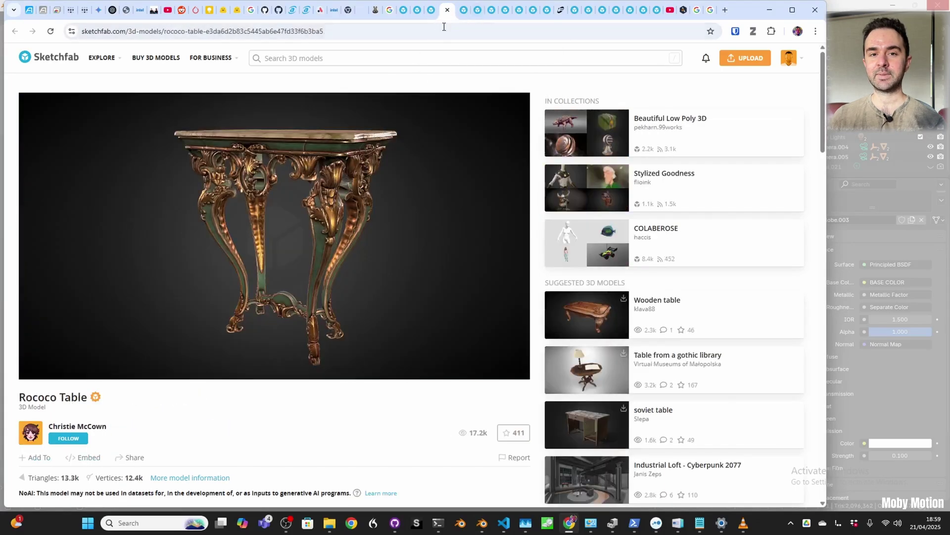
left_click(417, 11)
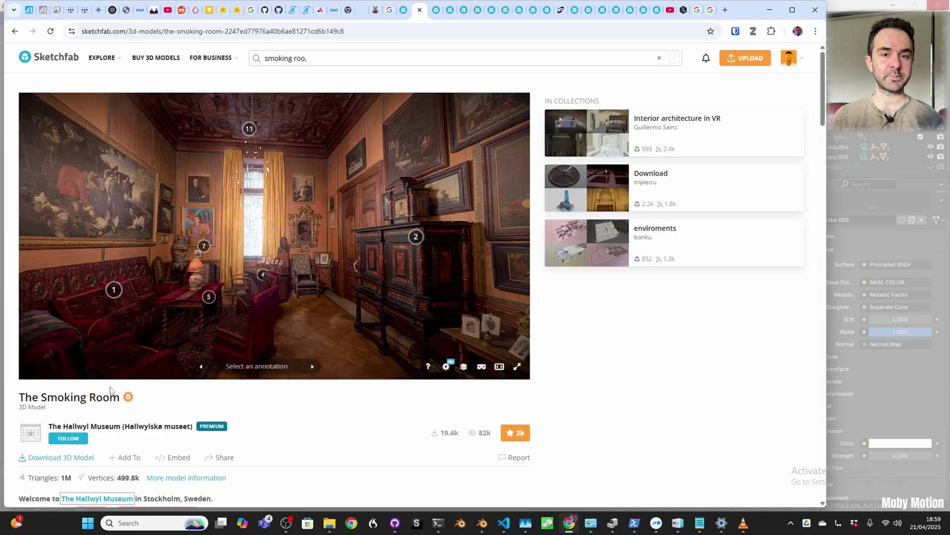
middle_click(104, 427)
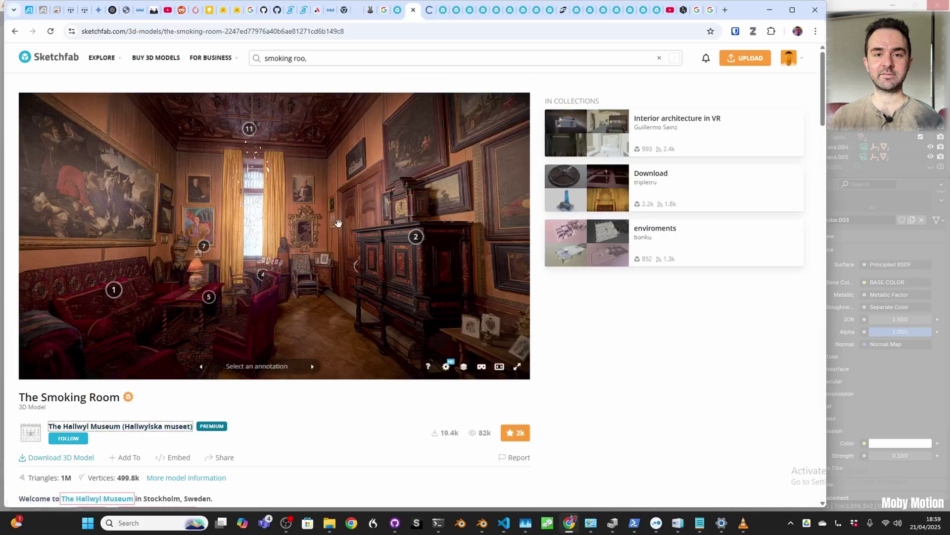
Step: On the Hallwyl profile, open the picture gallery and another room scan in background tabs
left_click(432, 15)
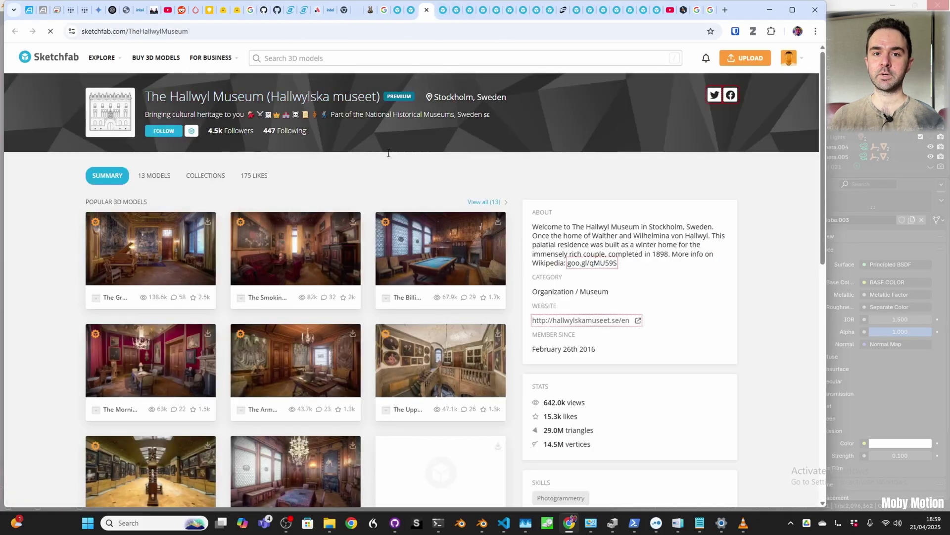
scroll(407, 170, "down", 3)
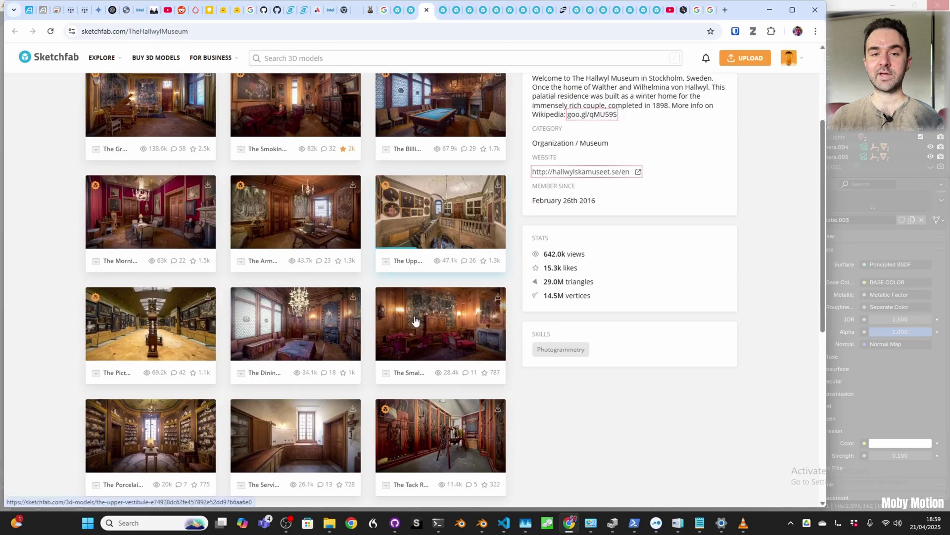
middle_click(195, 341)
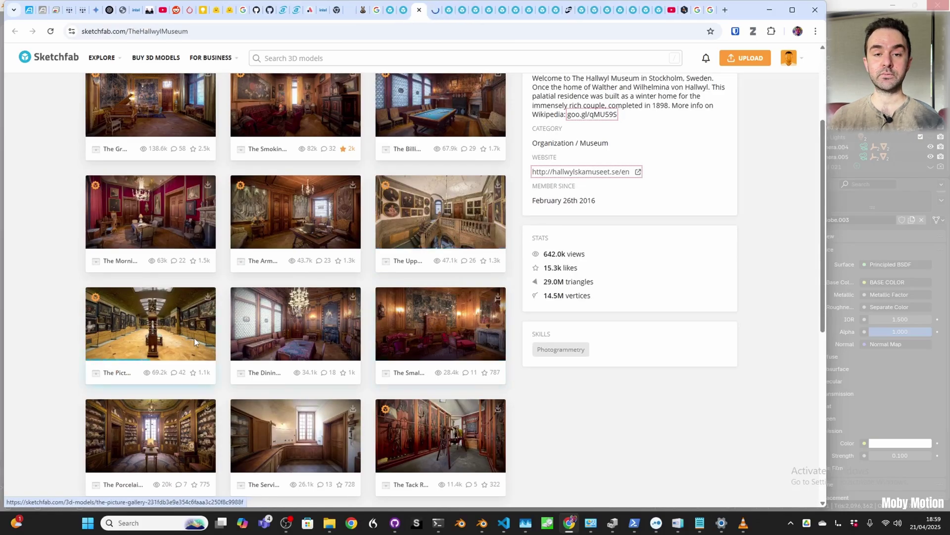
middle_click(280, 432)
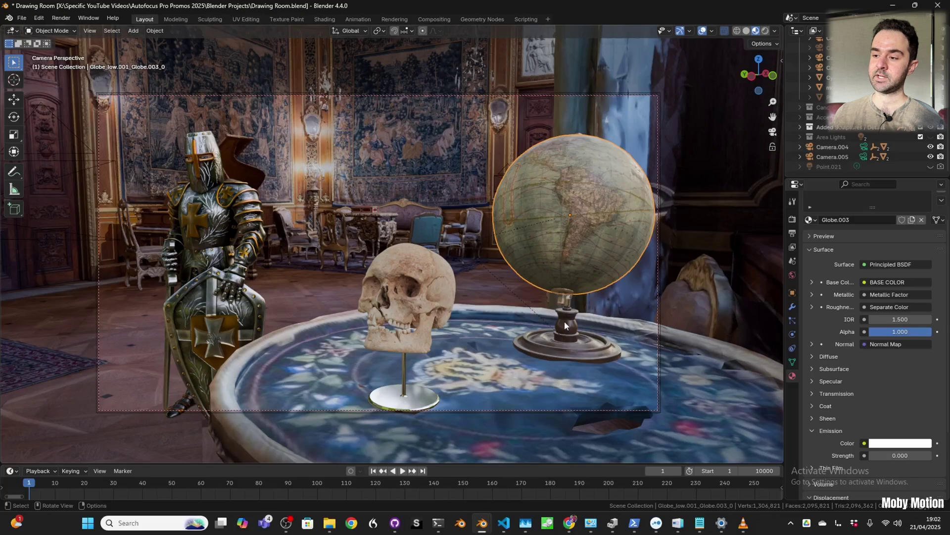
Step: Click the skull and the globe, then select the knight armour in the viewport
left_click(436, 279)
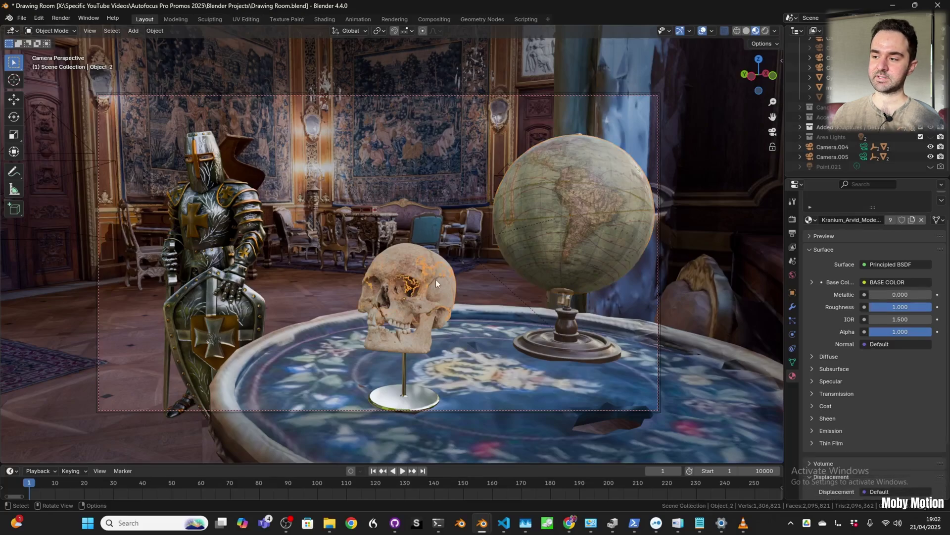
left_click(557, 210)
left_click(226, 201)
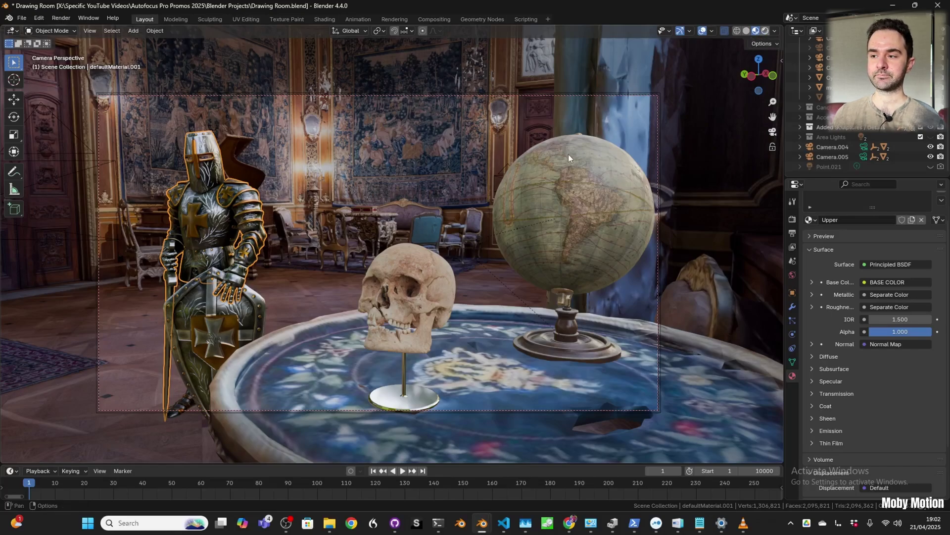
Step: Preview the scene in Rendered shading and unhide the Point.021 light
key("z")
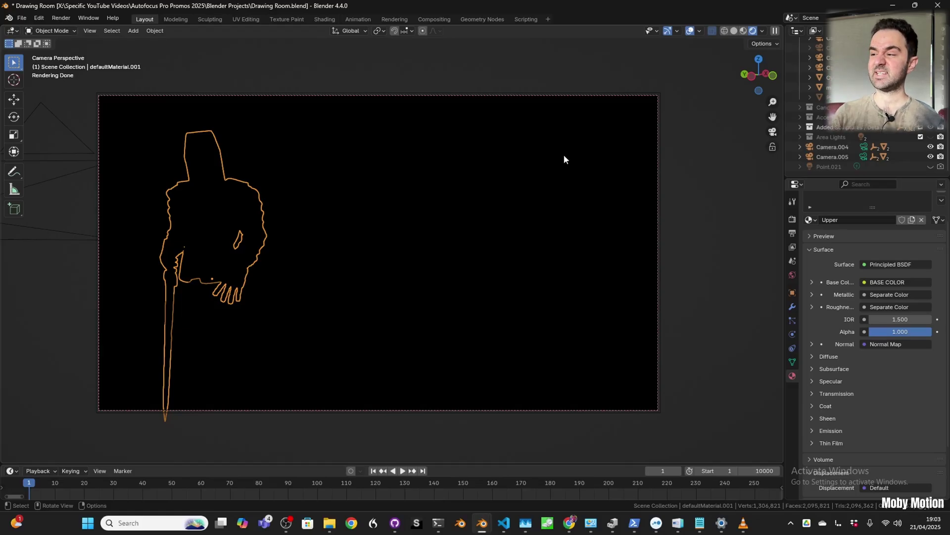
left_click(931, 167)
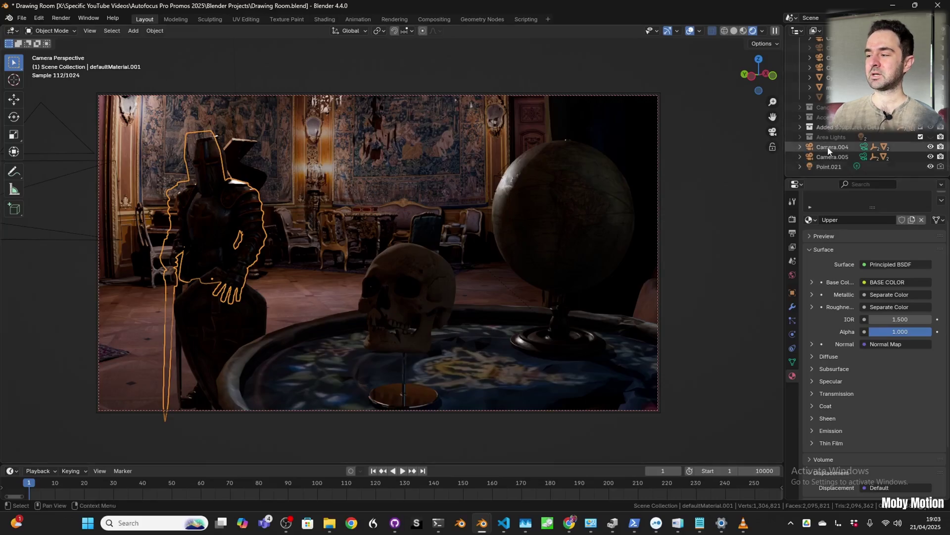
Step: Set Point.021's light radius to 10 m, then hide the light again
left_click(829, 166)
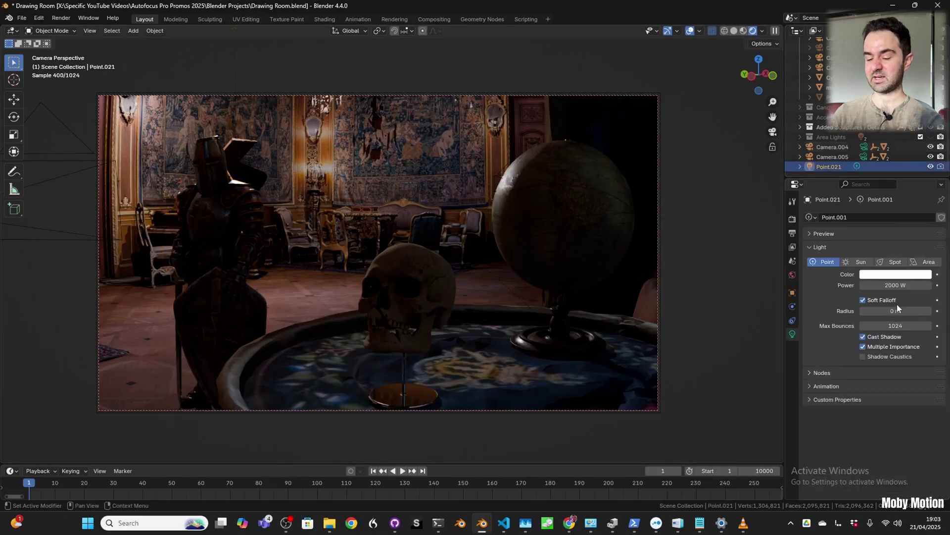
left_click(901, 311)
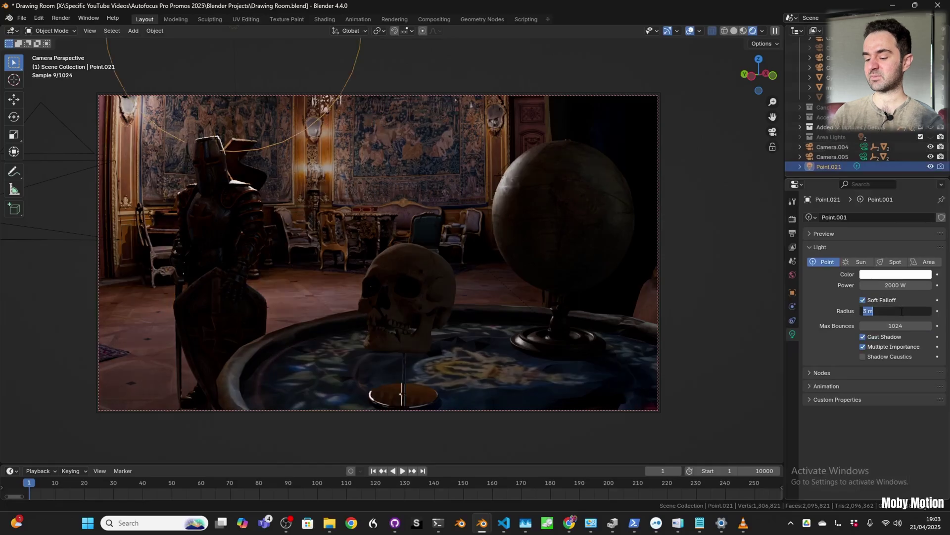
type("10")
key("Return")
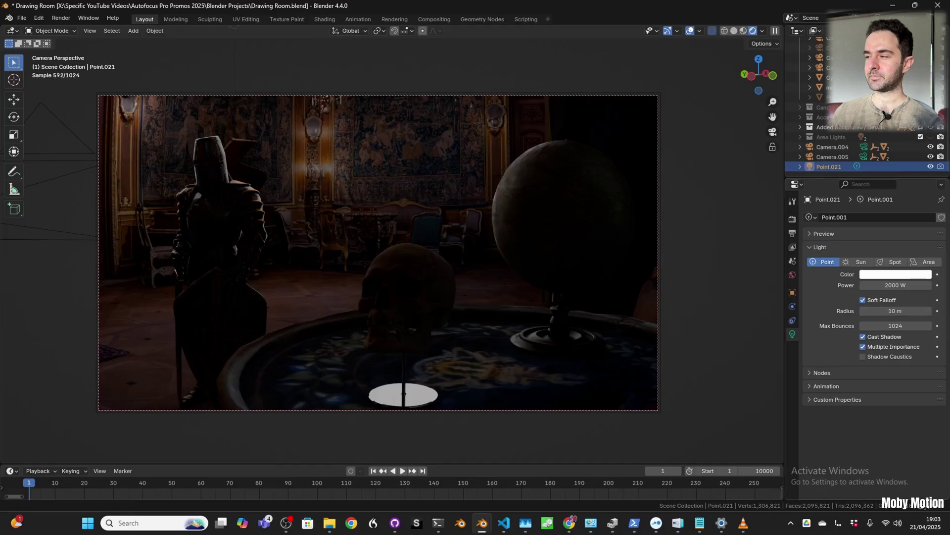
left_click(931, 166)
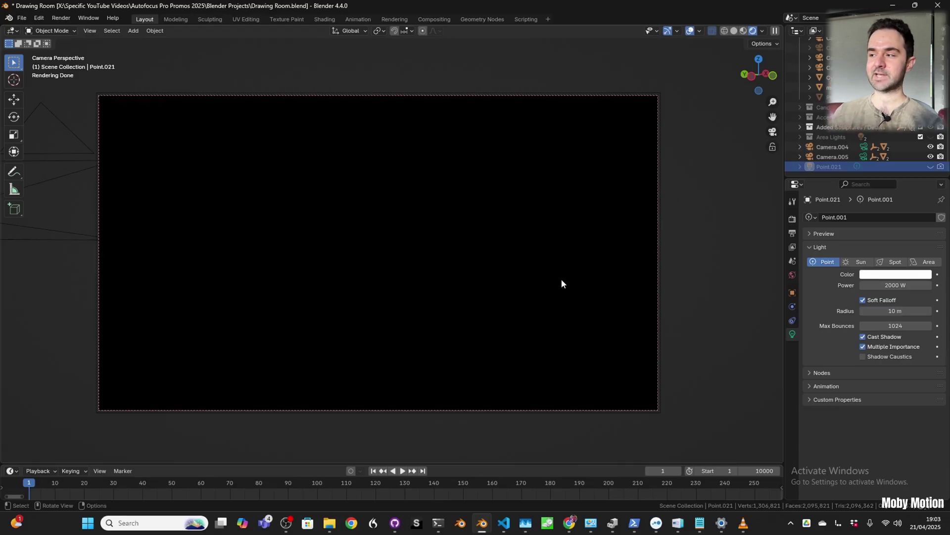
Step: Make the Candles, Accent Light I Can't See and Area Lights visible in the Outliner
scroll(932, 129, "up", 1)
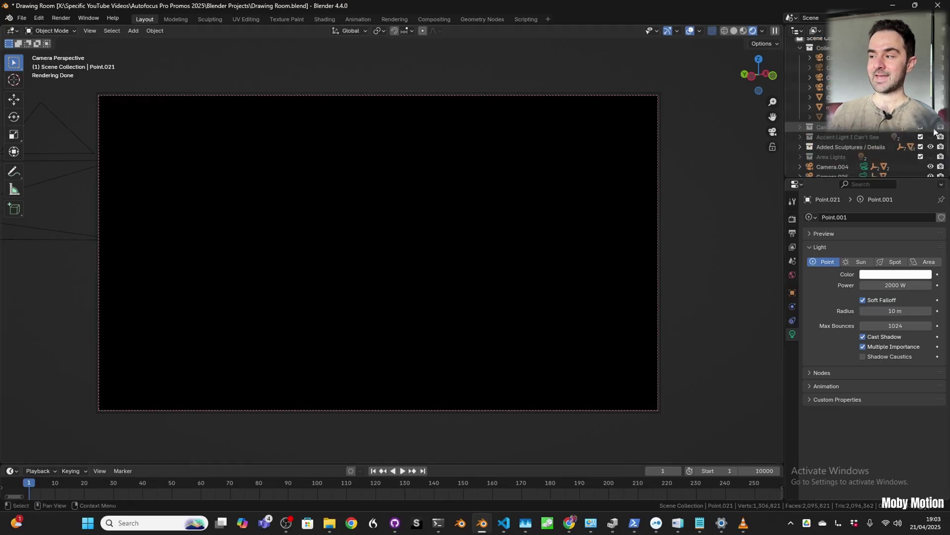
left_click(931, 127)
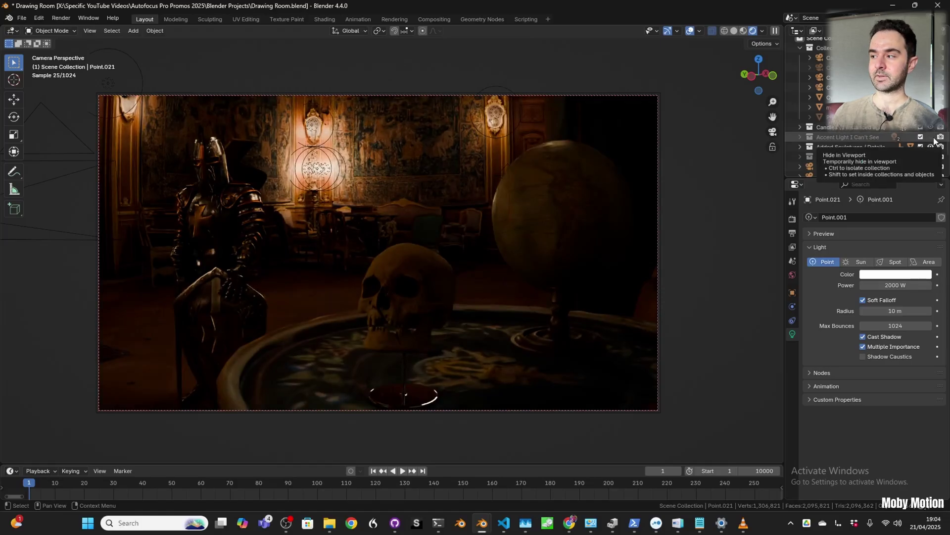
left_click(931, 137)
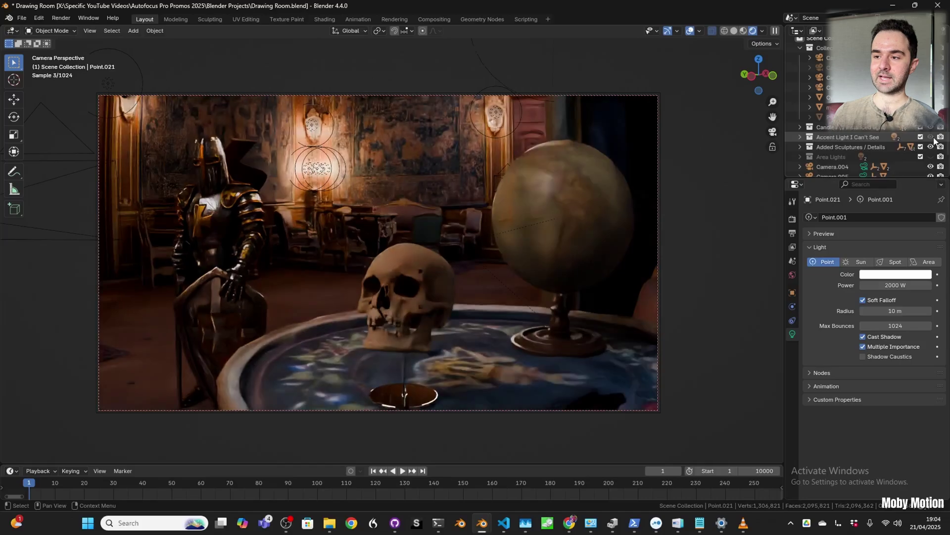
scroll(925, 140, "down", 2)
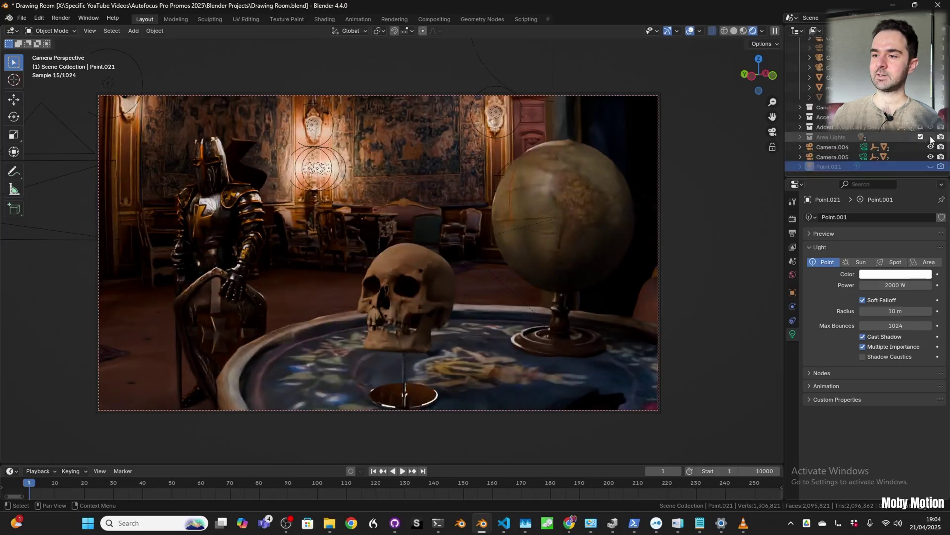
left_click(932, 137)
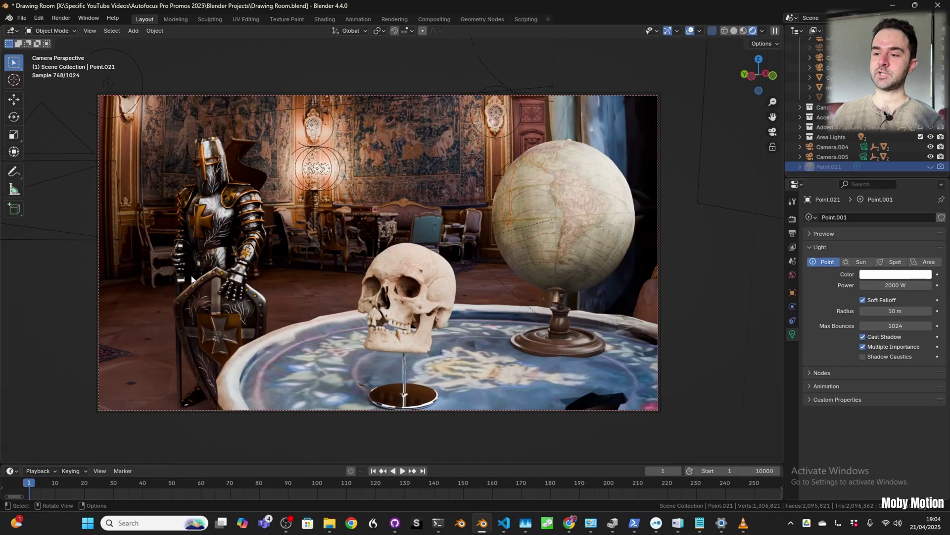
Step: Select the Knight Sketchfab Model and move it level with the floor, excluding Z
left_click(218, 210)
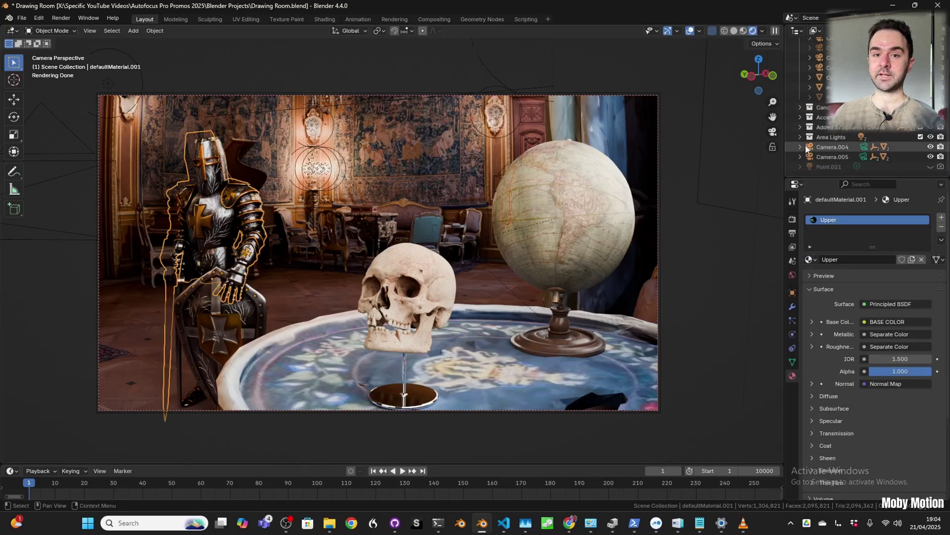
left_click(800, 127)
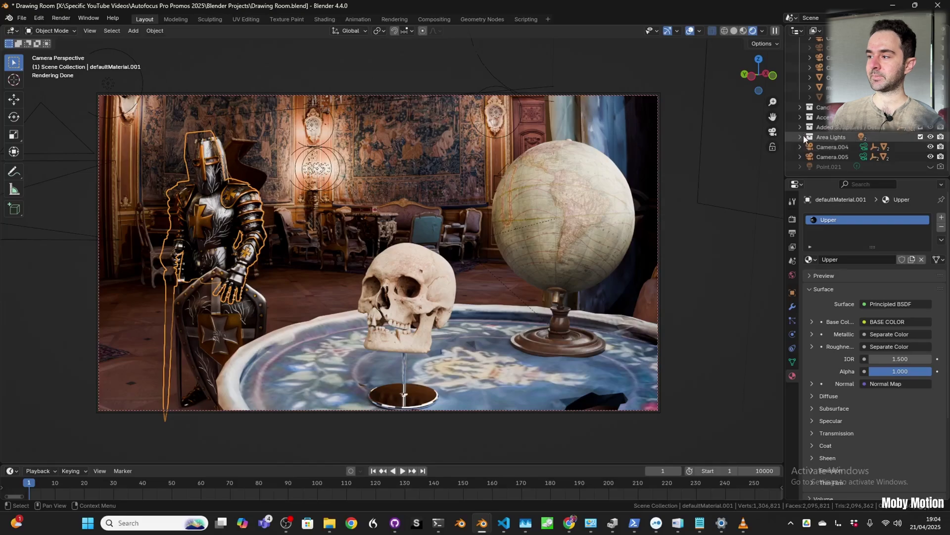
left_click(856, 159)
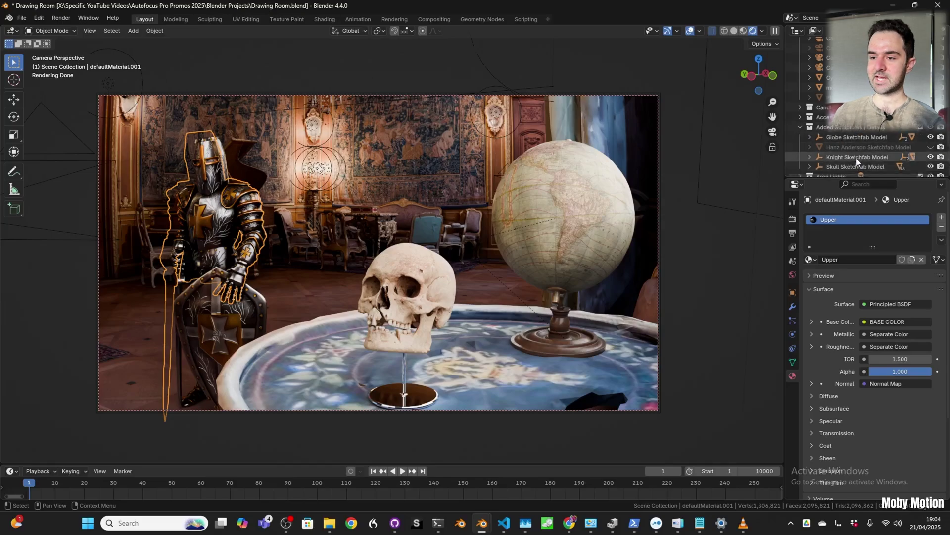
key("g")
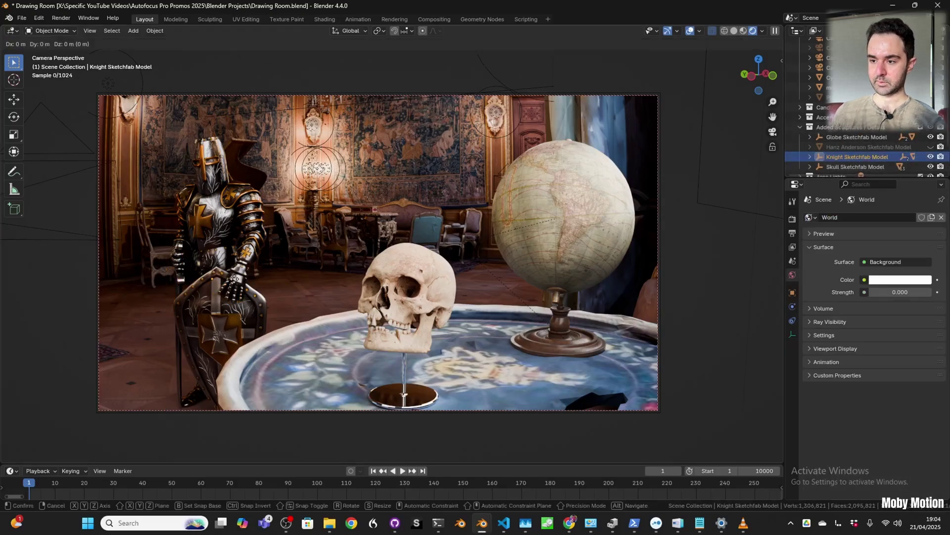
key("shift+z")
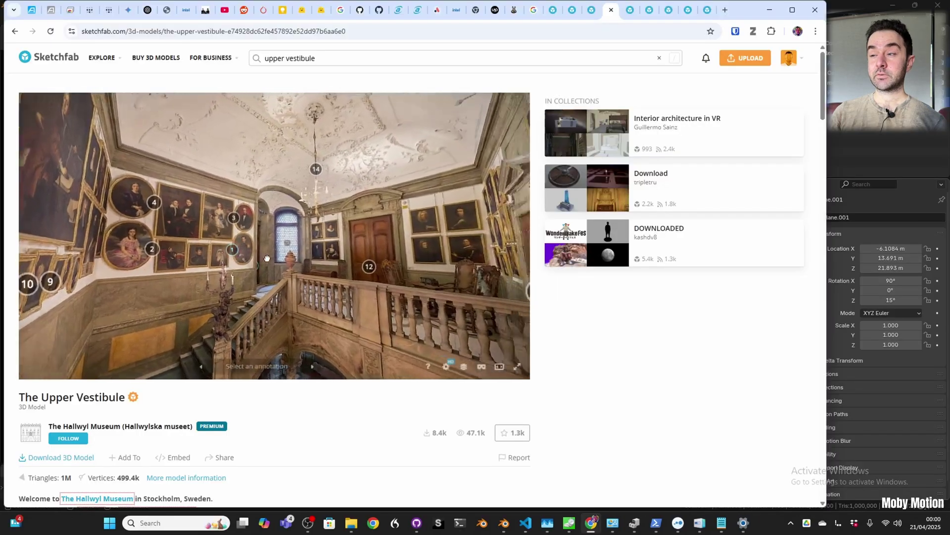
Step: Copy The Upper Vestibule model page's URL from Sketchfab in Chrome
left_click_drag(267, 258, 208, 252)
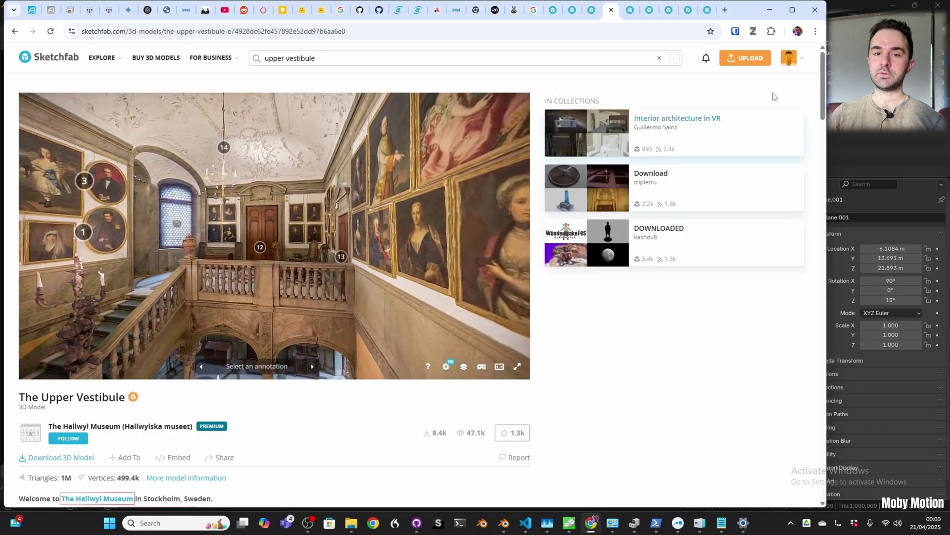
left_click(848, 5)
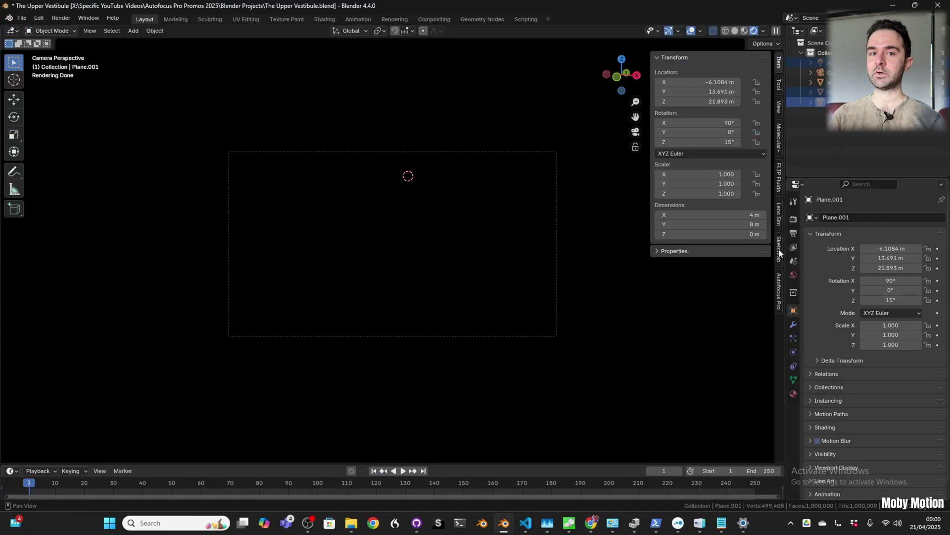
left_click(584, 528)
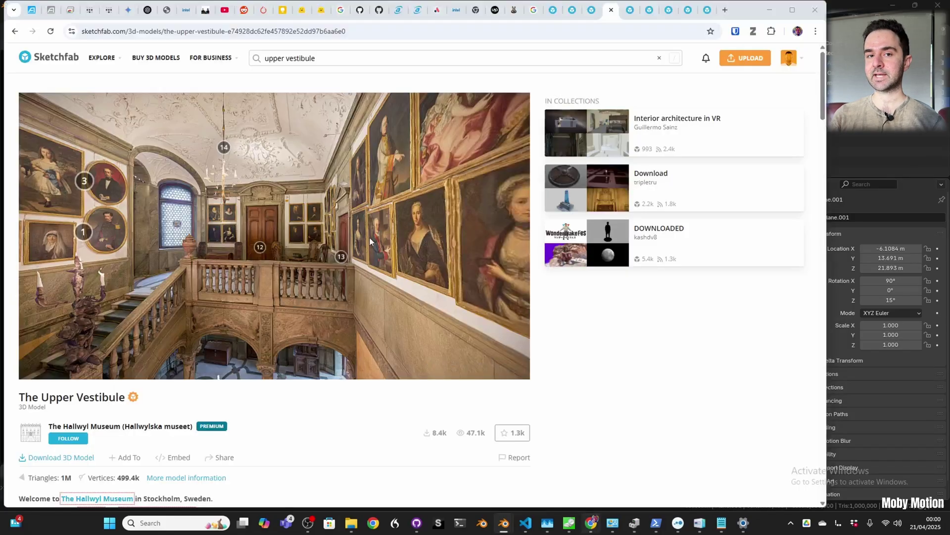
left_click(280, 31)
Step: Activate the Sketchfab add-on, enable Import from url, paste the model link and hide the sidebar
left_click(848, 5)
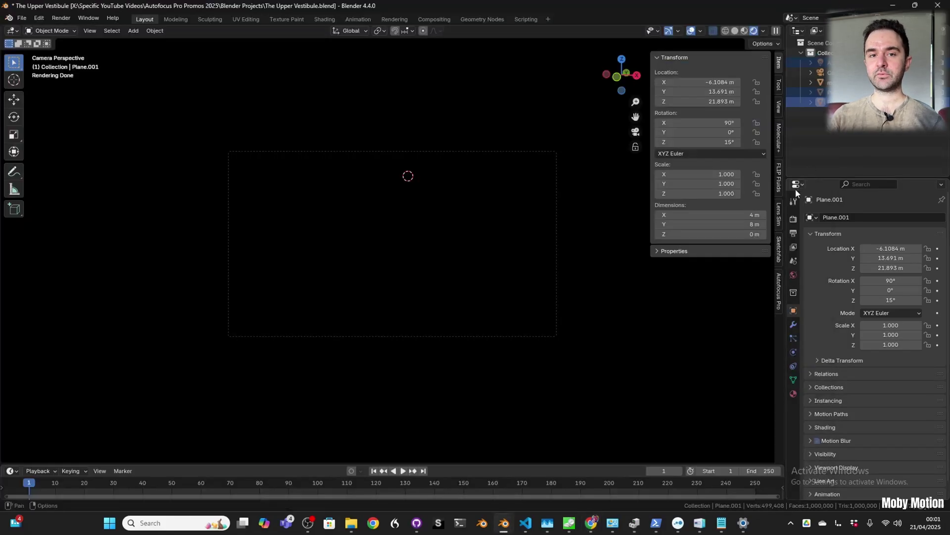
left_click(779, 250)
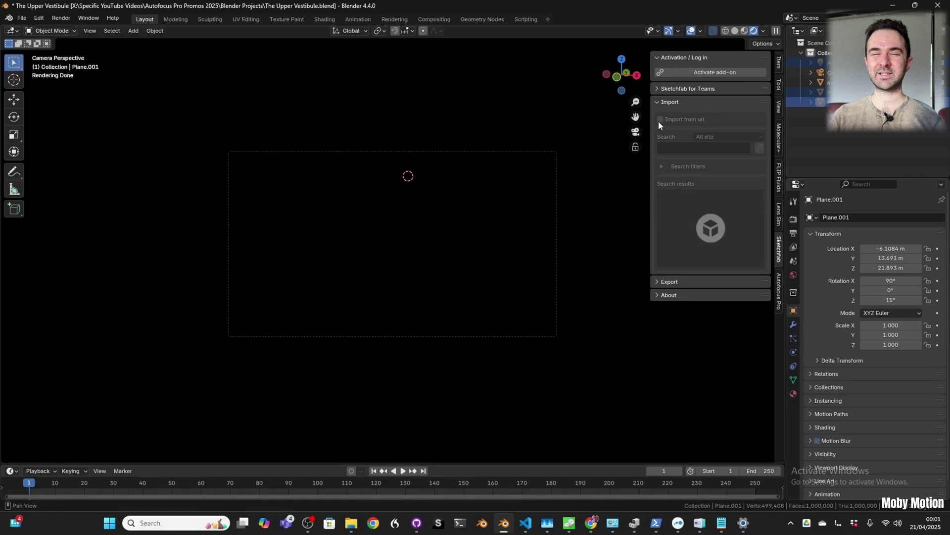
left_click(682, 73)
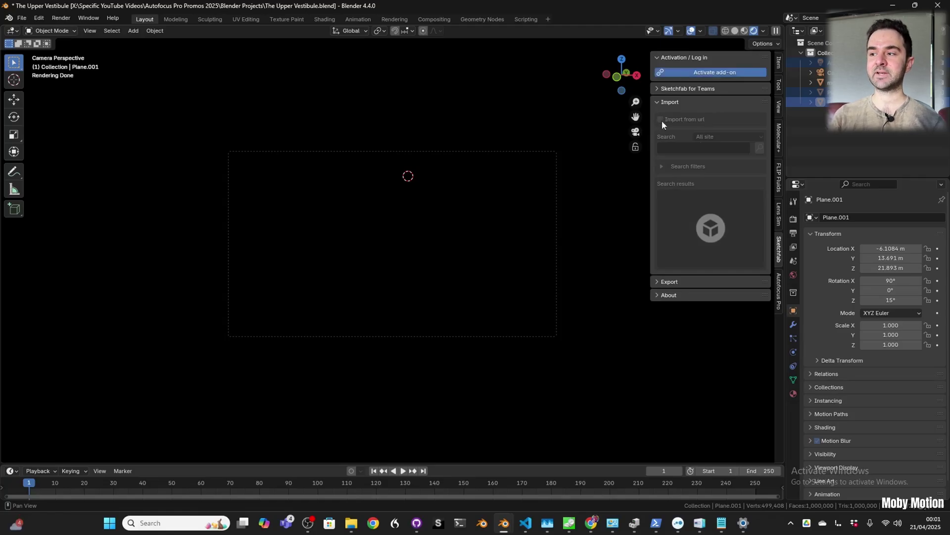
left_click(664, 123)
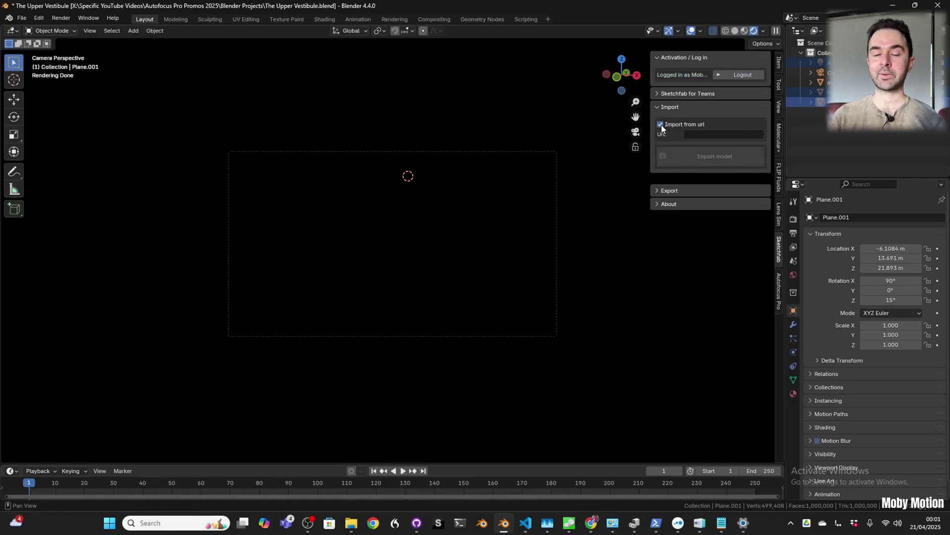
left_click(708, 132)
key("ctrl+v")
key("Return")
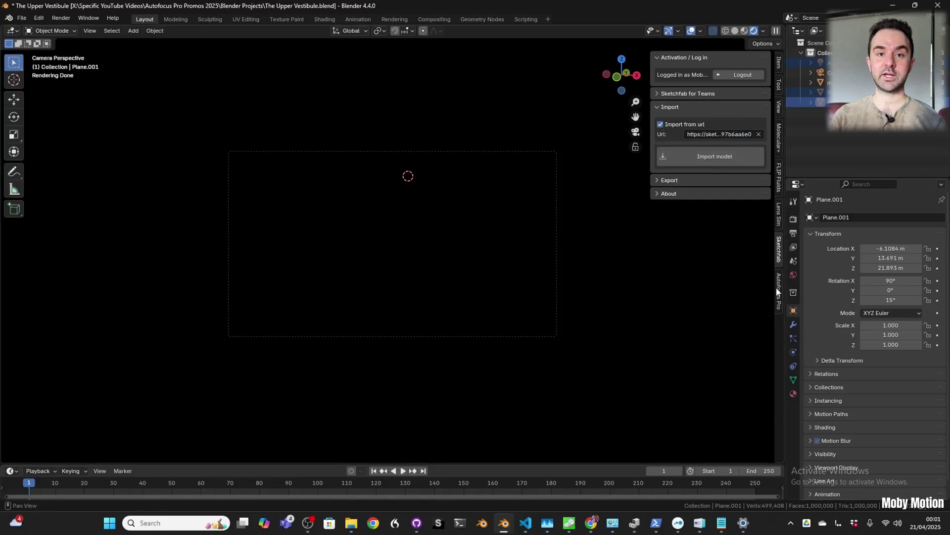
key("n")
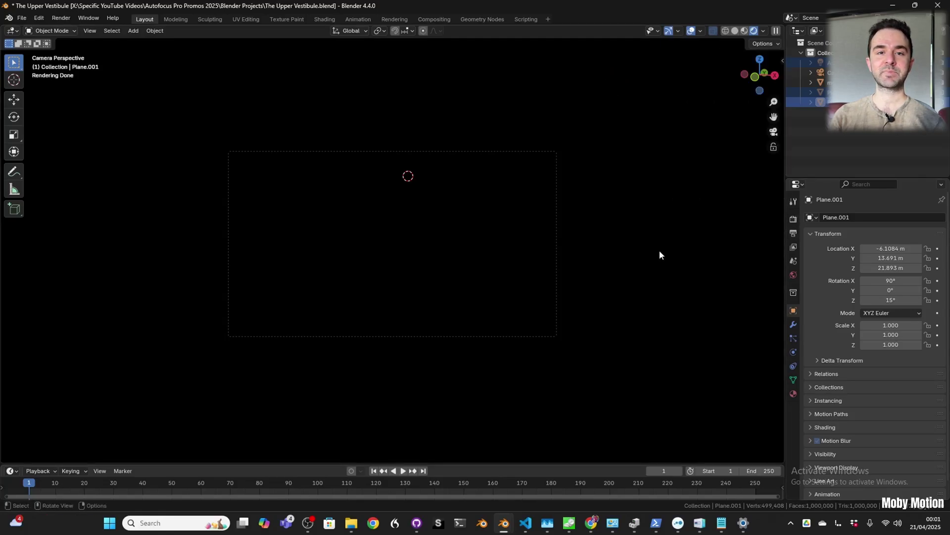
Step: Switch to Material Preview and orbit to face the doorways and the cabinet
left_click(744, 31)
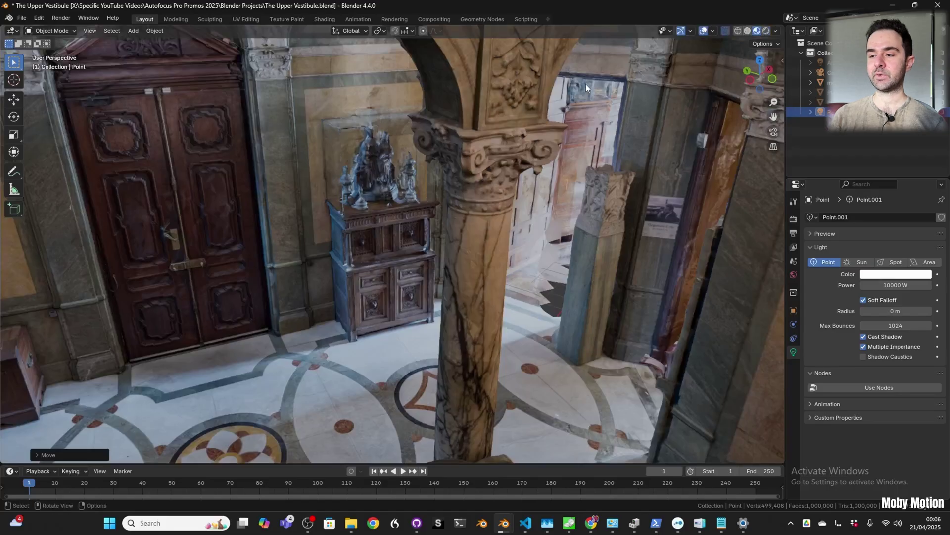
middle_click_drag(534, 283, 600, 269)
scroll(600, 269, "down", 1)
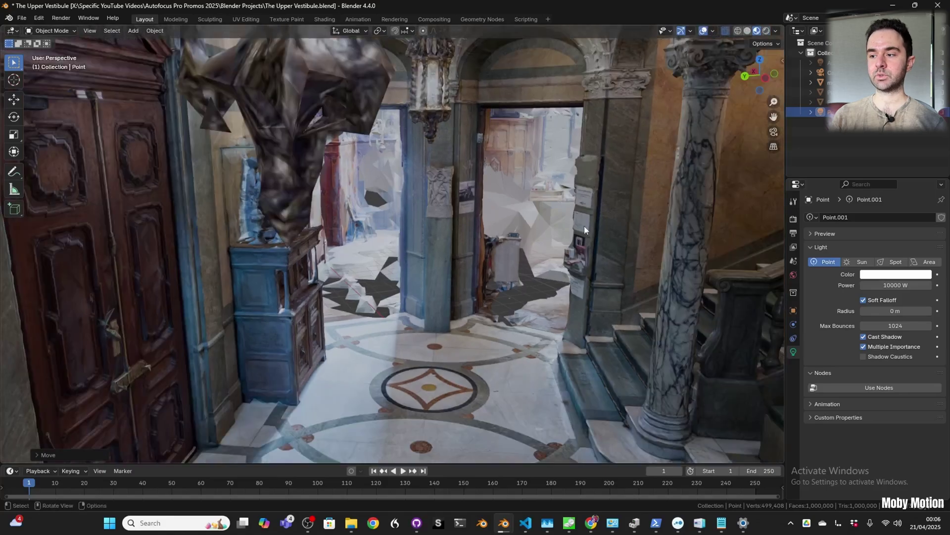
middle_click_drag(584, 226, 500, 197)
scroll(500, 197, "up", 2)
scroll(500, 197, "down", 1)
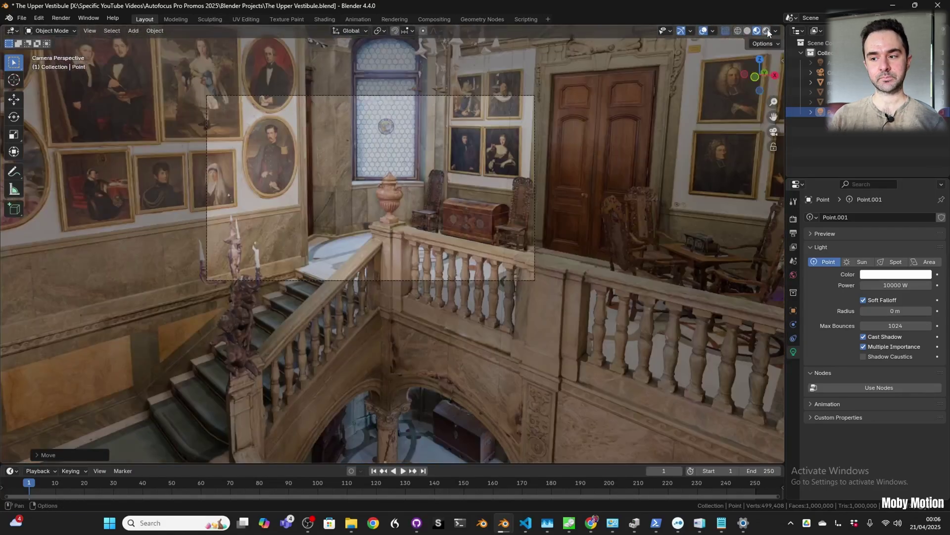
Step: Set the point light's power to 10000 W and move it vertically along Z
double_click(896, 285)
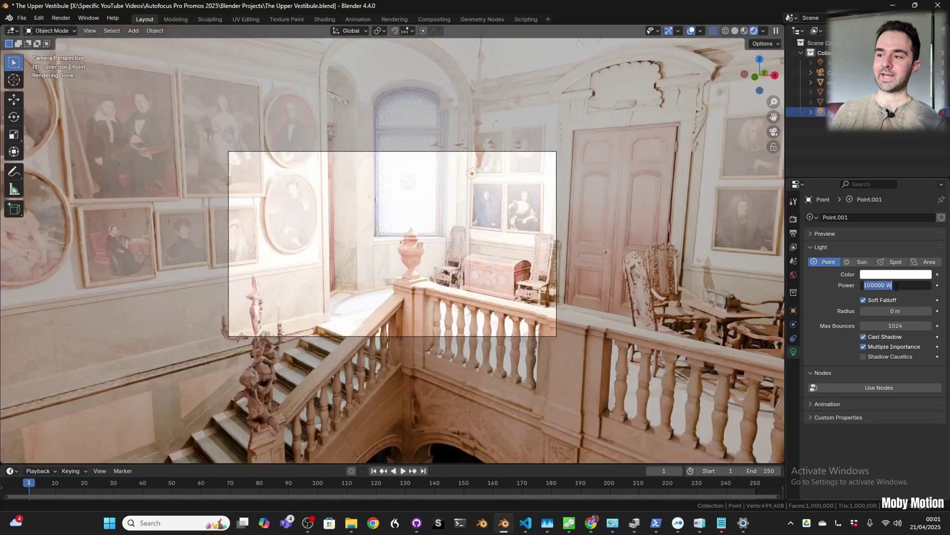
key("BackSpace")
key("Return")
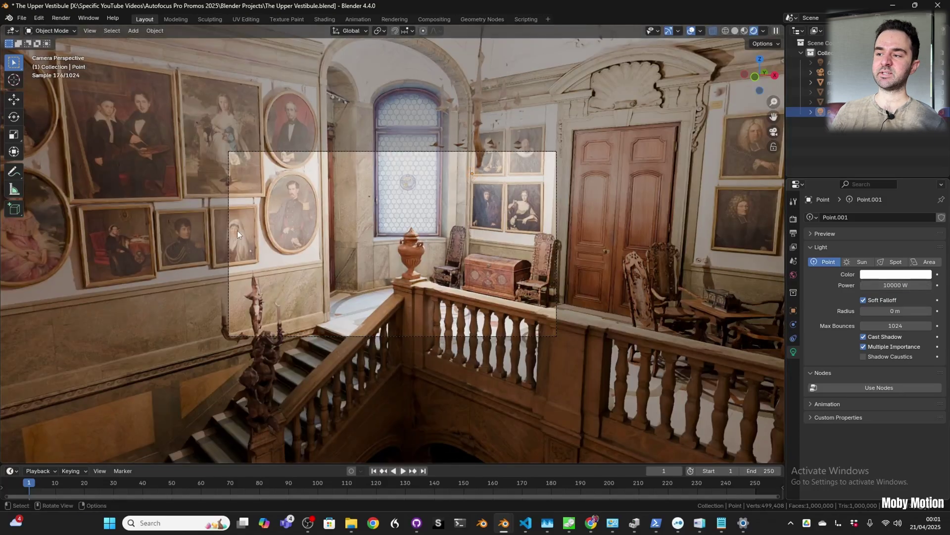
key("g")
key("shift+z")
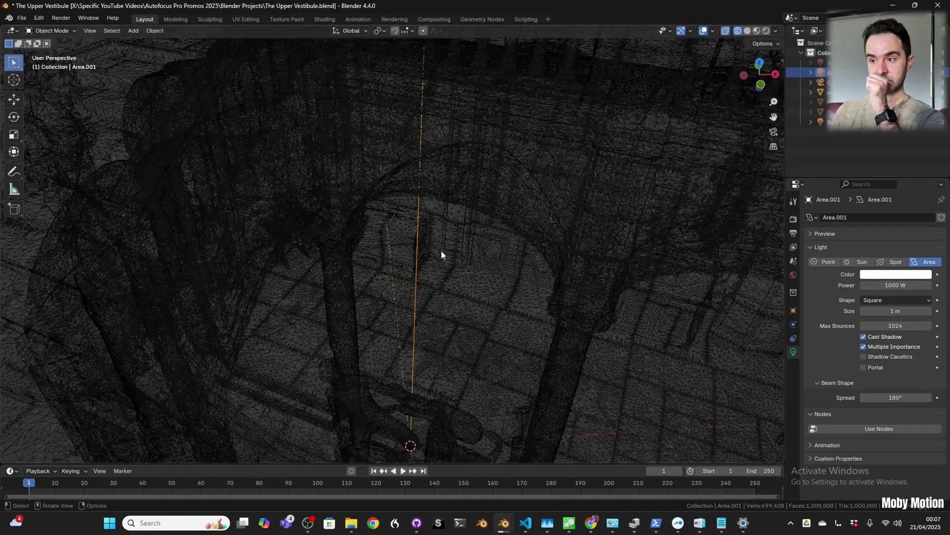
middle_click_drag(441, 251, 376, 227)
middle_click_drag(348, 145, 333, 192)
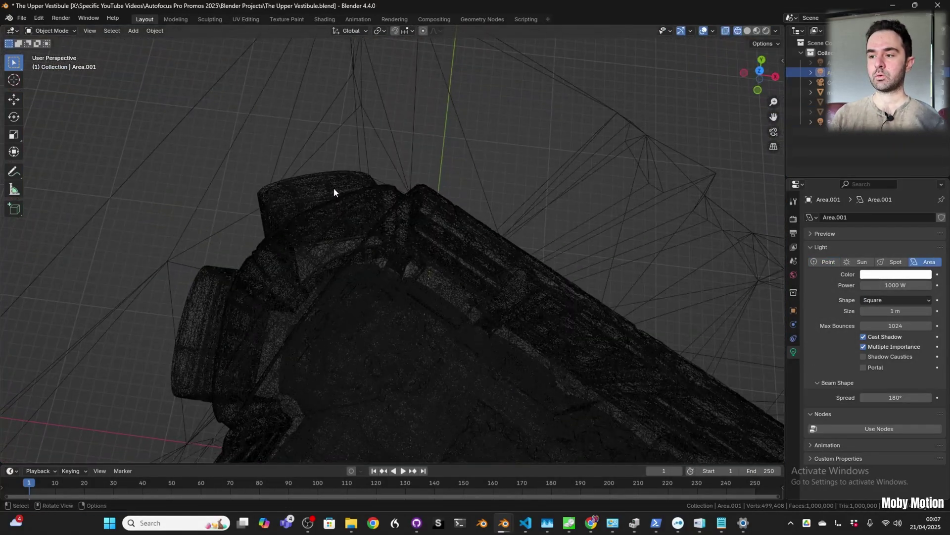
Step: In top view, move the area light to the upper corner and rotate it 90° about X
key("KP_7")
key("g")
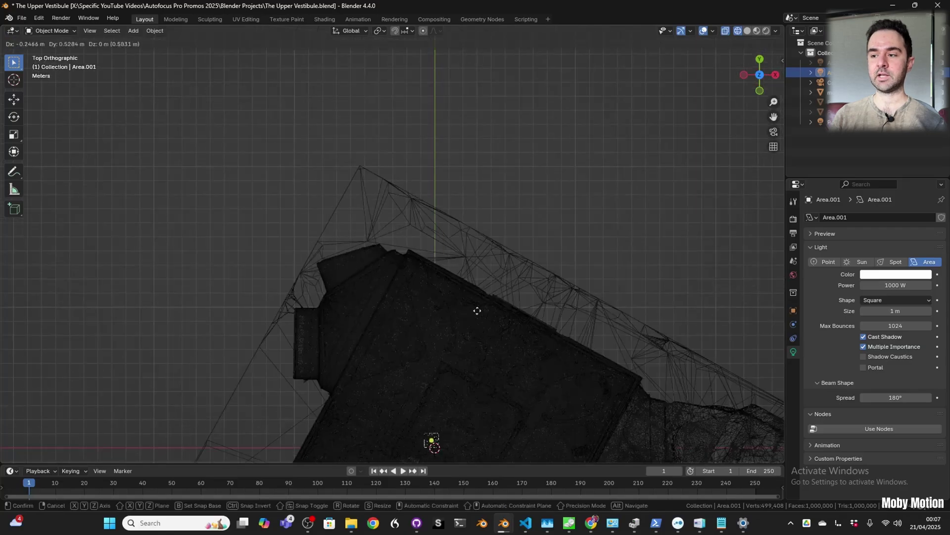
left_click(439, 195)
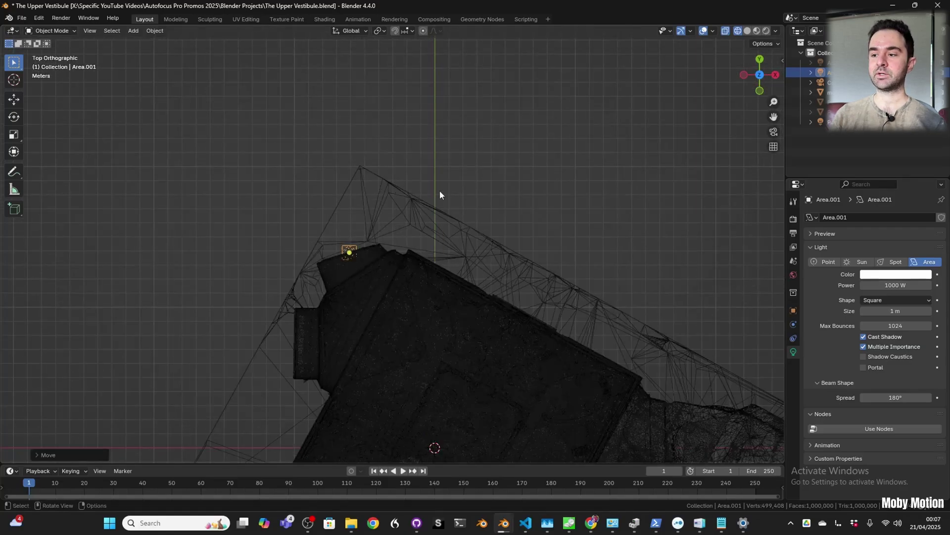
key("r")
left_click(454, 185)
key("r")
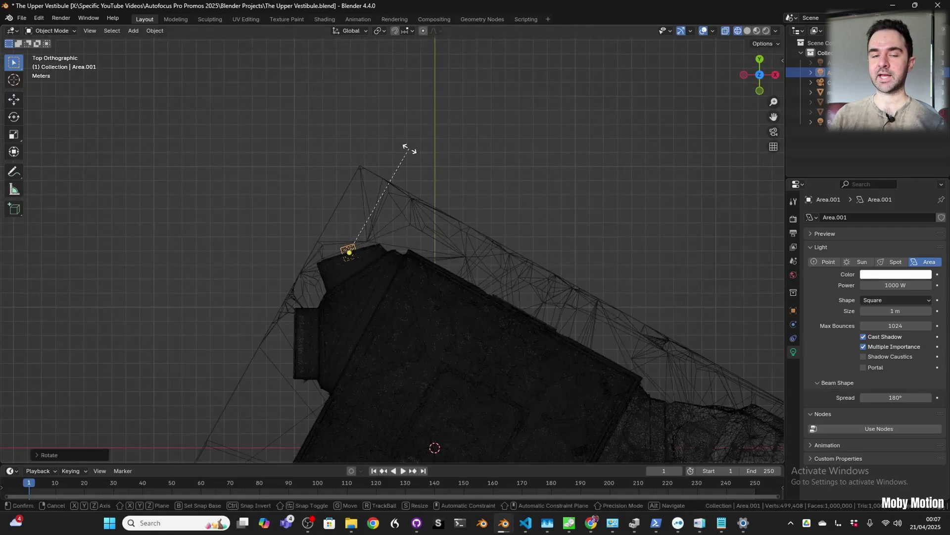
key("x")
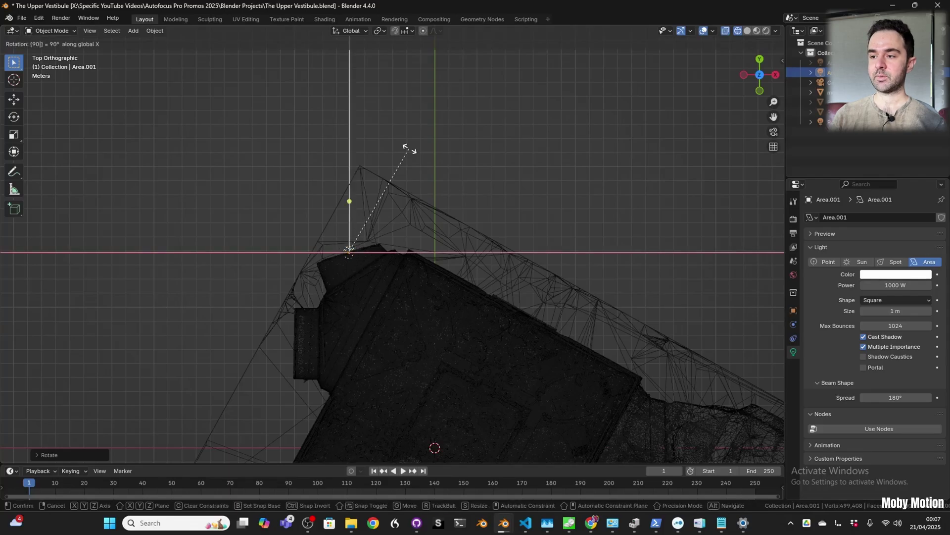
key("Return")
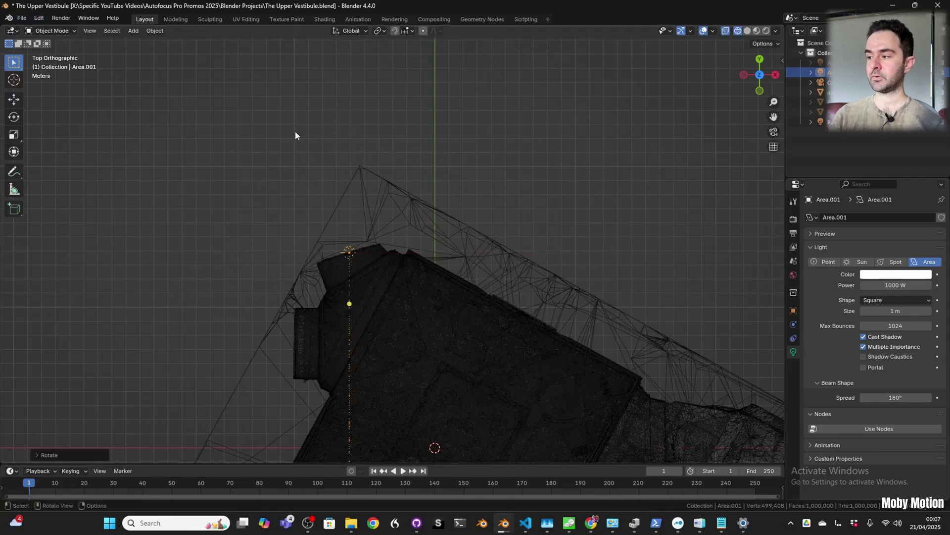
Step: In the rendered camera view, make the area light a 4.03 × 3.36 m rectangle
key("KP_0")
key("z")
left_click(433, 257)
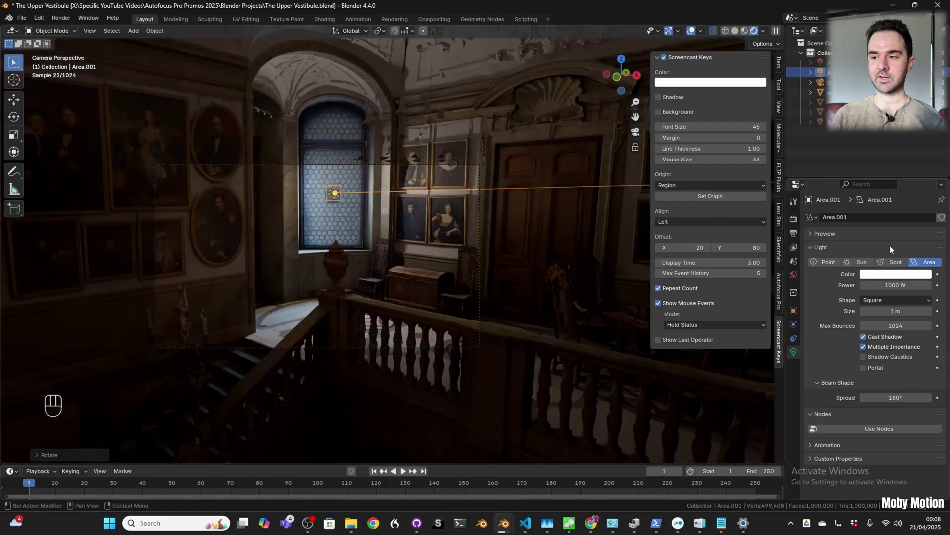
left_click(896, 300)
left_click(891, 323)
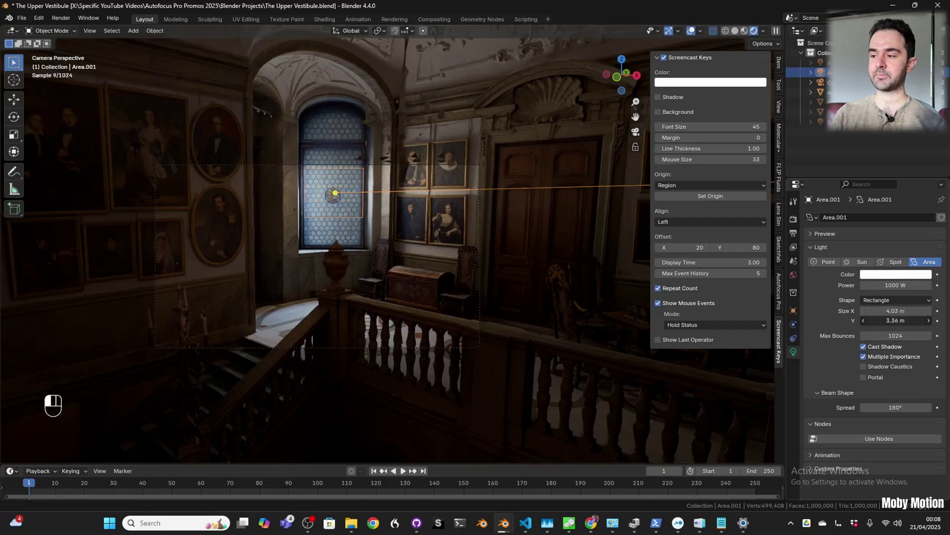
Step: Lengthen the area light's Y size to 5.36 m and switch to a top-down wireframe view
left_click_drag(896, 320, 920, 320)
key("KP_0")
key("KP_0")
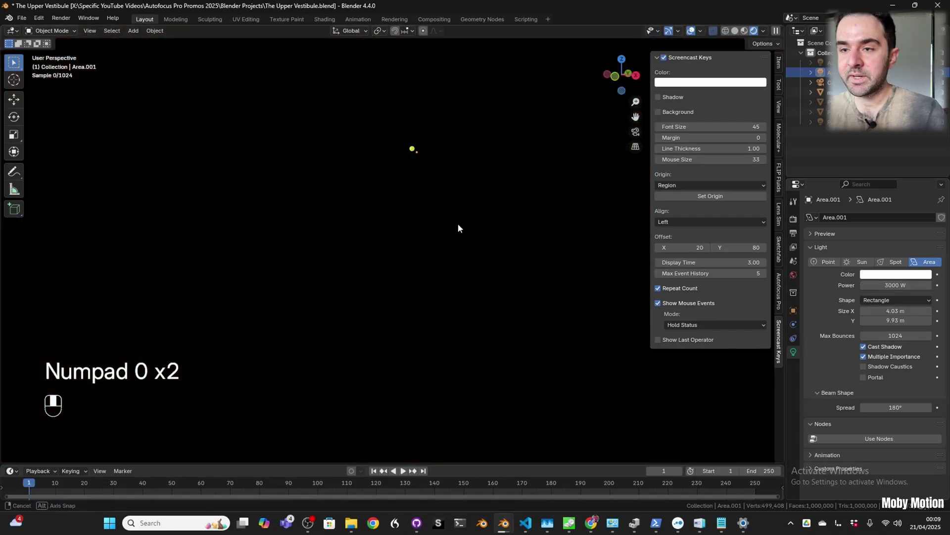
middle_click_drag(452, 218, 341, 280)
key("KP_7")
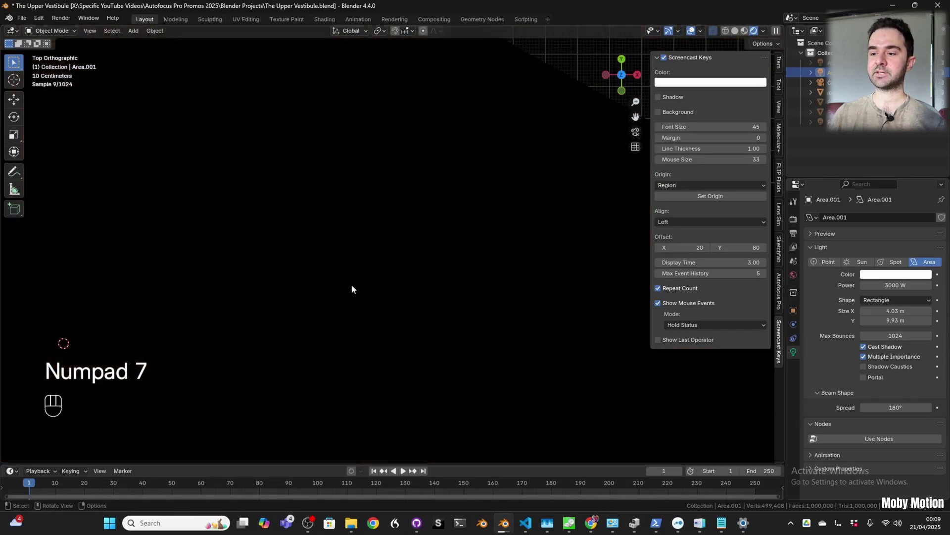
key("z")
left_click(359, 257)
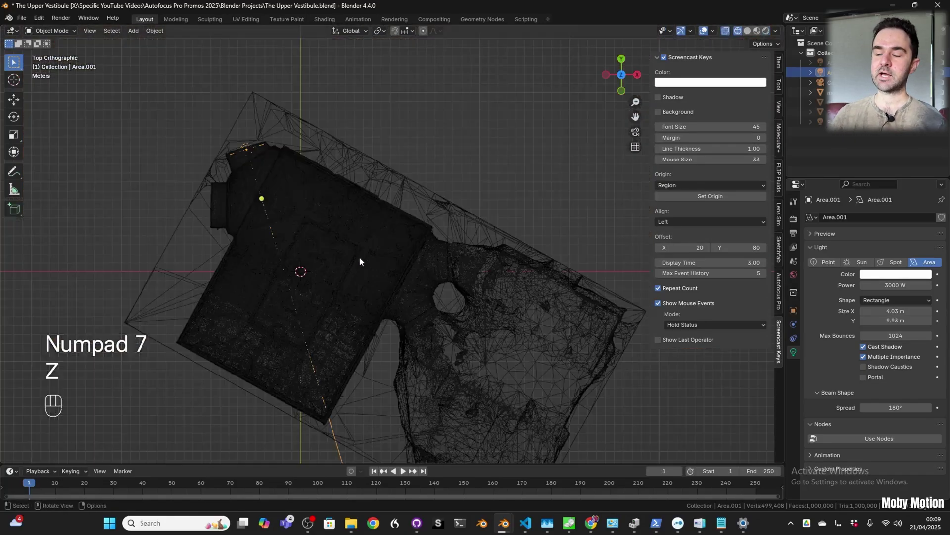
scroll(320, 249, "up", 4)
Step: Try a plain Shift+D duplicate of the area light, rotate it, then delete it
key("shift+d")
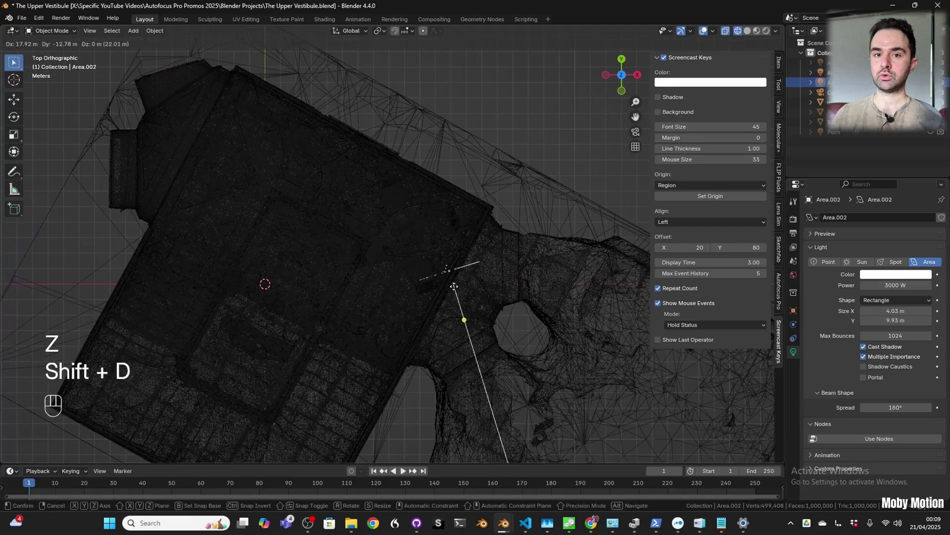
left_click(507, 287)
key("r")
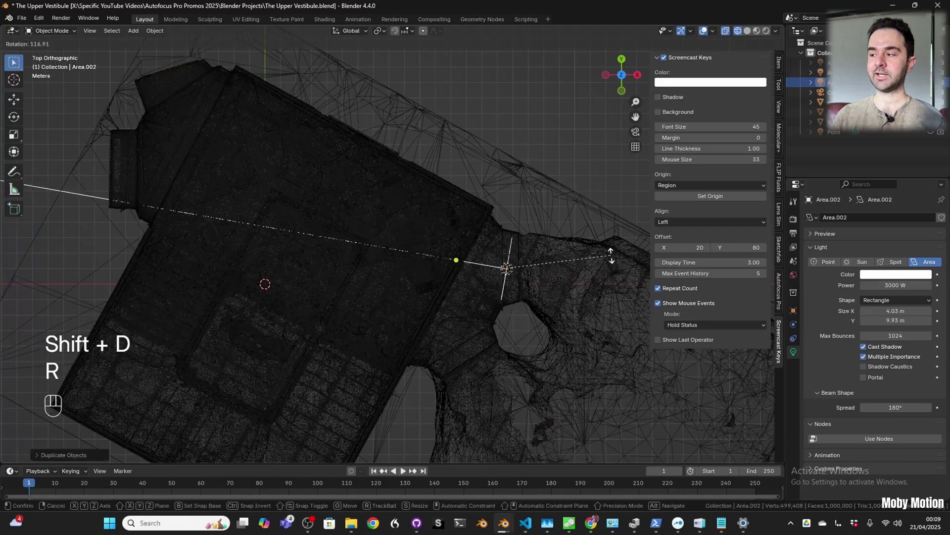
left_click(605, 246)
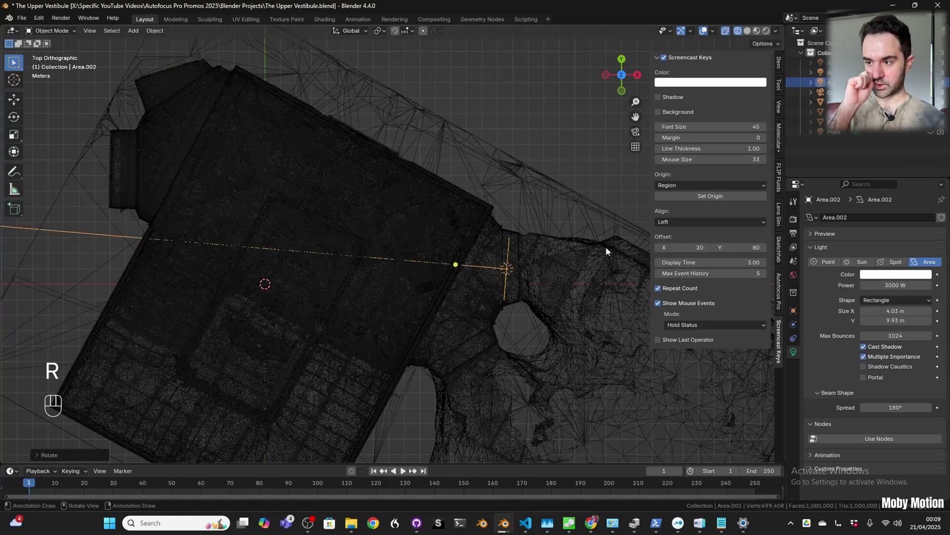
key("x")
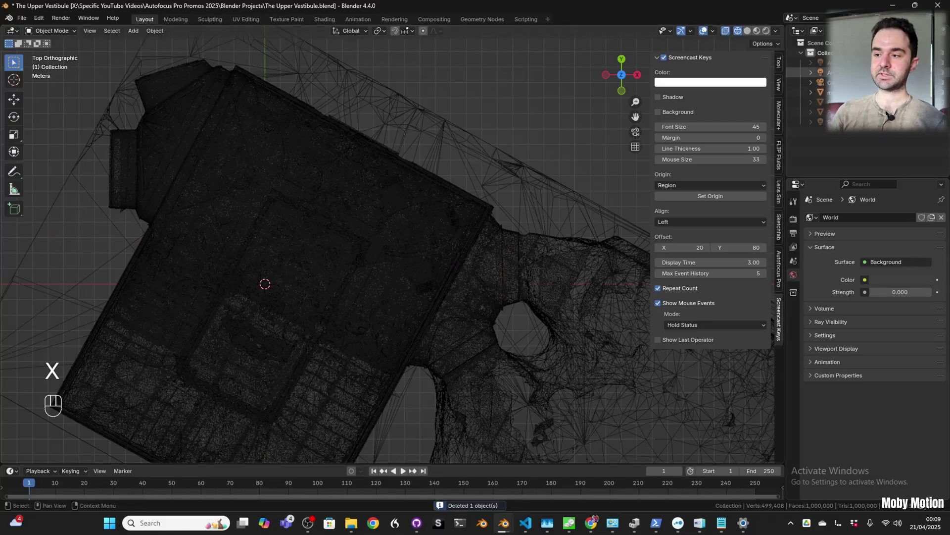
Step: Make an Alt+D linked copy of Area.001, rotate and position it, and return to camera view
left_click(195, 160)
key("alt+d")
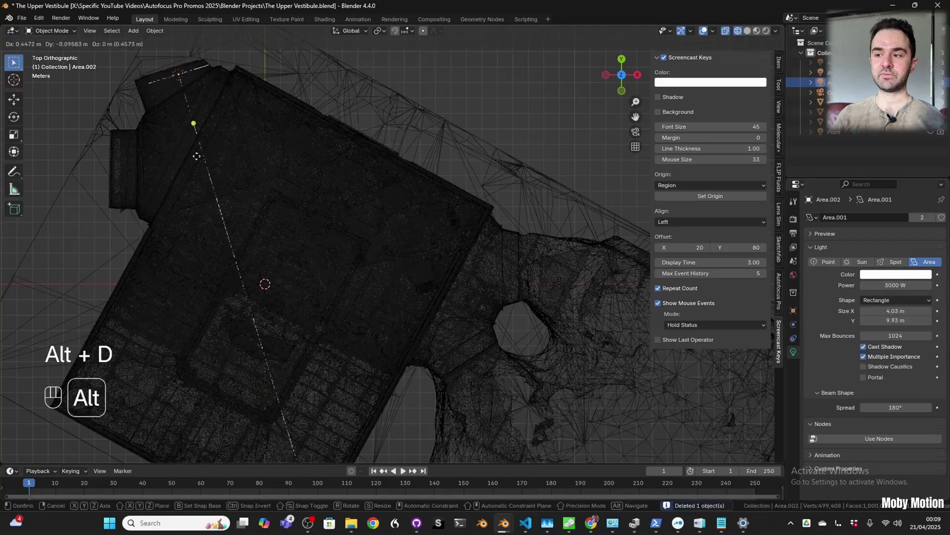
left_click(479, 340)
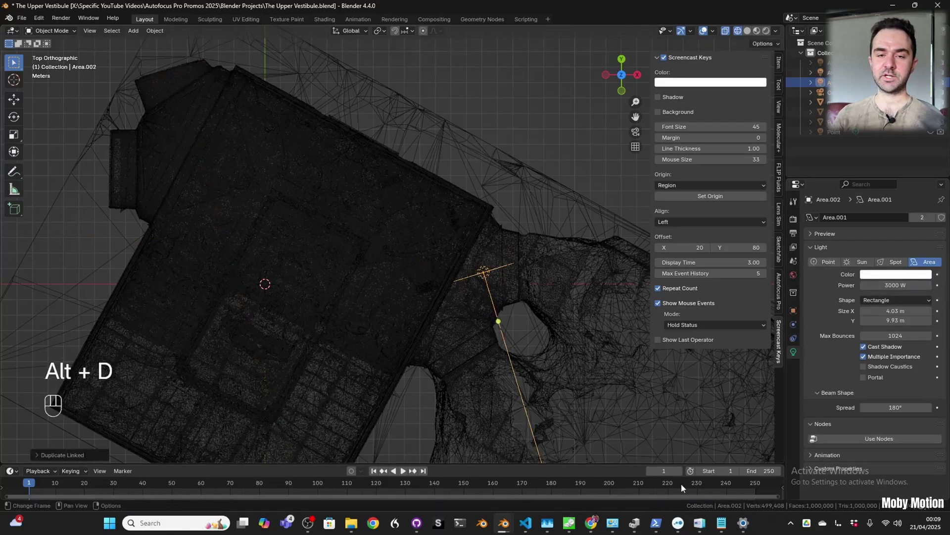
key("r")
left_click(422, 324)
key("g")
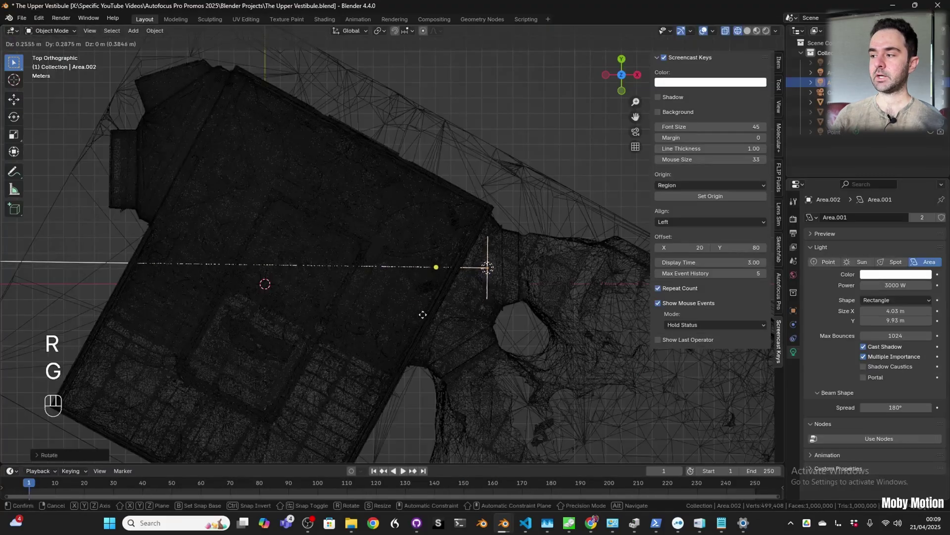
left_click(415, 310)
key("KP_0")
Step: Switch to Rendered shading and confirm Area.002's lowered height beneath the gallery arches
scroll(502, 311, "down", 2)
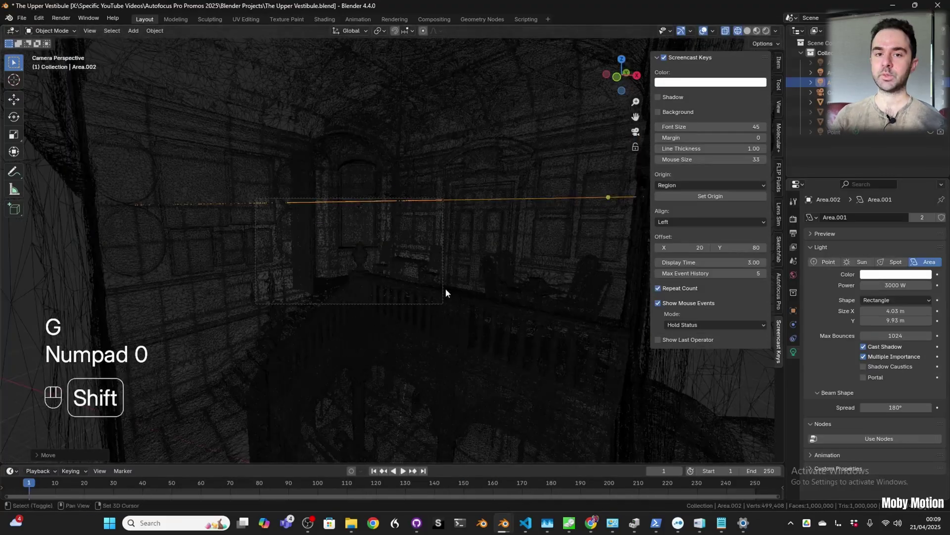
middle_click_drag(446, 289, 318, 291, "shift")
key("z")
left_click(522, 157)
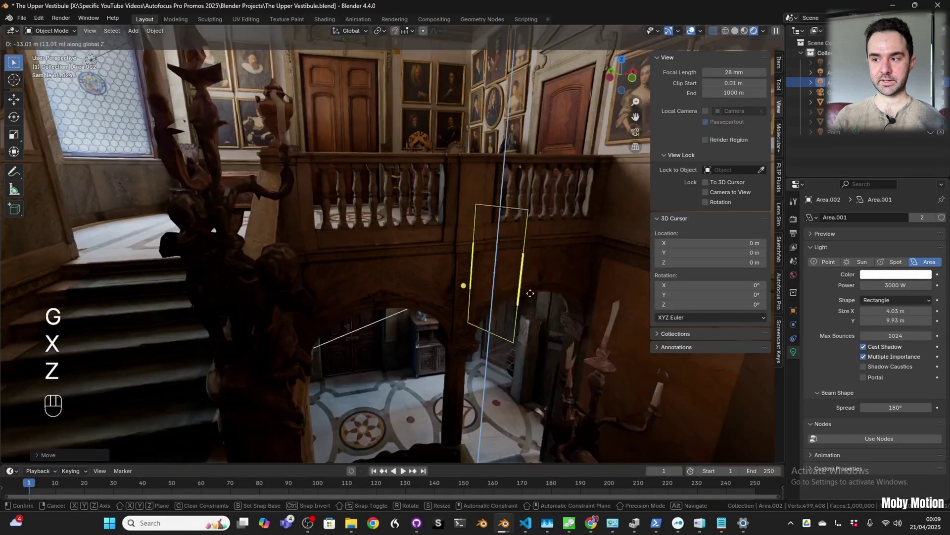
left_click(541, 313)
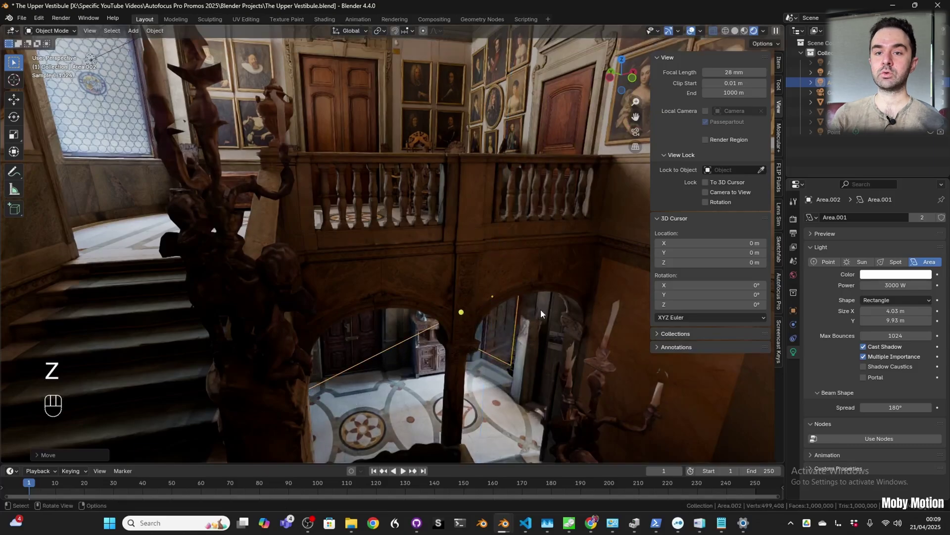
mouse_move(541, 314)
middle_mouse_down()
mouse_move(524, 367)
mouse_move(508, 378)
mouse_move(296, 349)
mouse_move(388, 328)
mouse_move(374, 358)
middle_mouse_up()
Step: Go to a top-down wireframe view framed on the copied light
key("KP_7")
key("z")
left_click(429, 243)
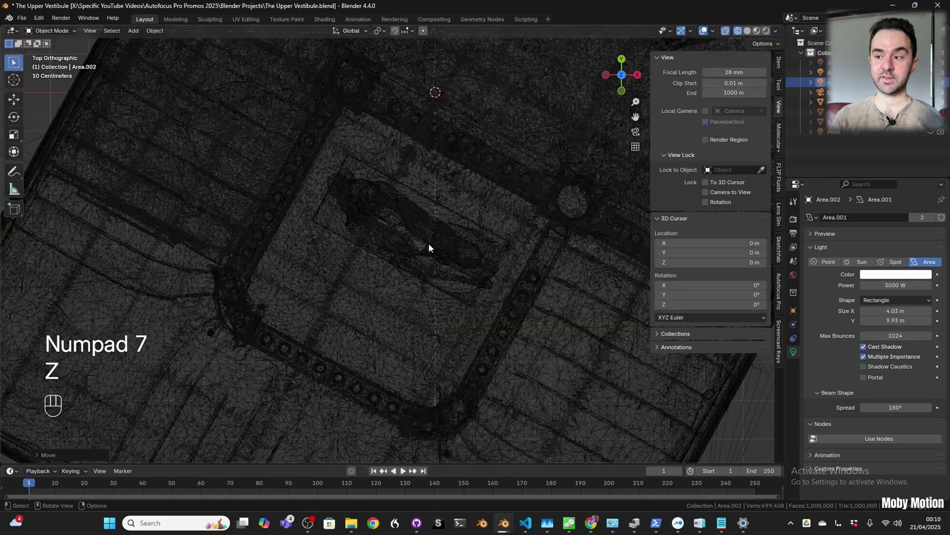
scroll(431, 241, "down", 6)
middle_click_drag(440, 260, 243, 350, "shift")
scroll(360, 309, "up", 10)
middle_click_drag(442, 297, 443, 278, "shift")
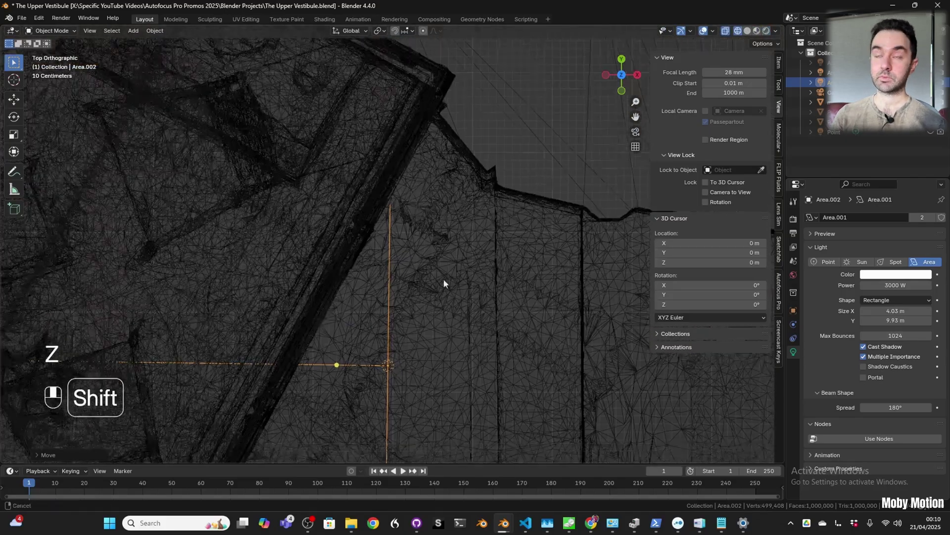
scroll(460, 193, "down", 4)
Step: Duplicate and rotate the area light, toggle X-ray, undo the extra copy and start moving it
key("shift+d")
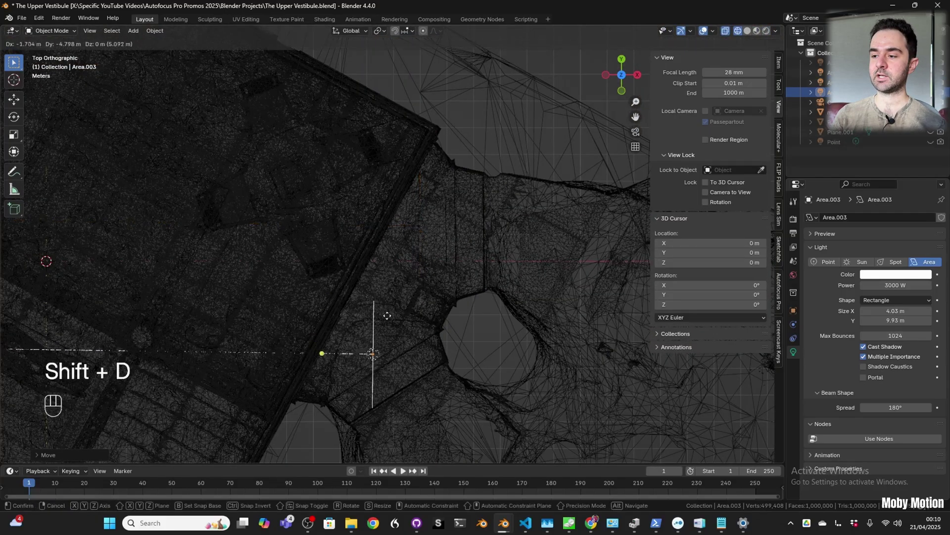
left_click(391, 326)
key("r")
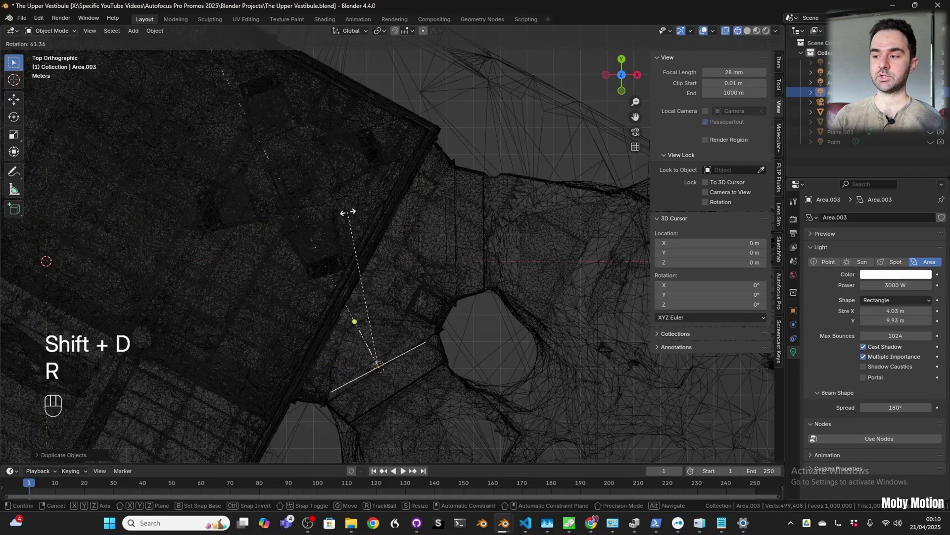
left_click(334, 215)
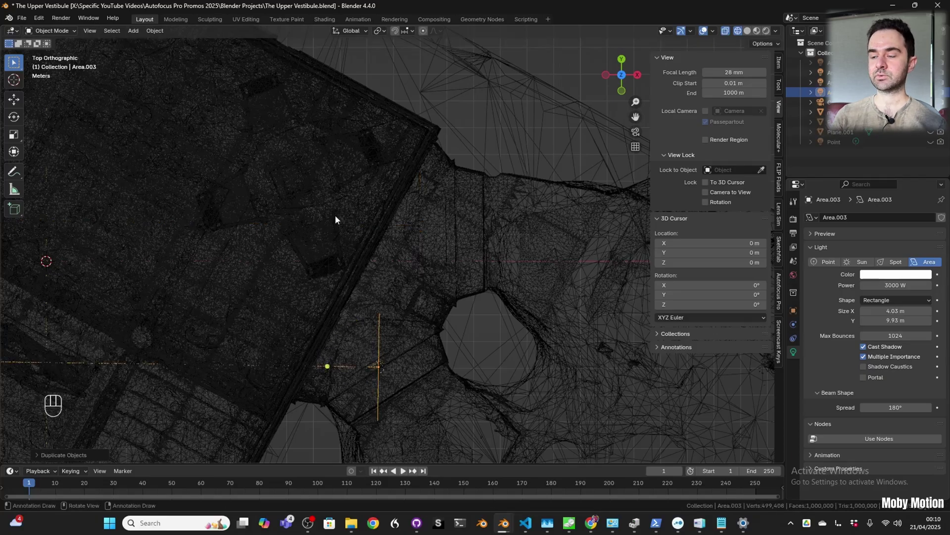
key("alt+z")
key("alt+z")
key("ctrl+z")
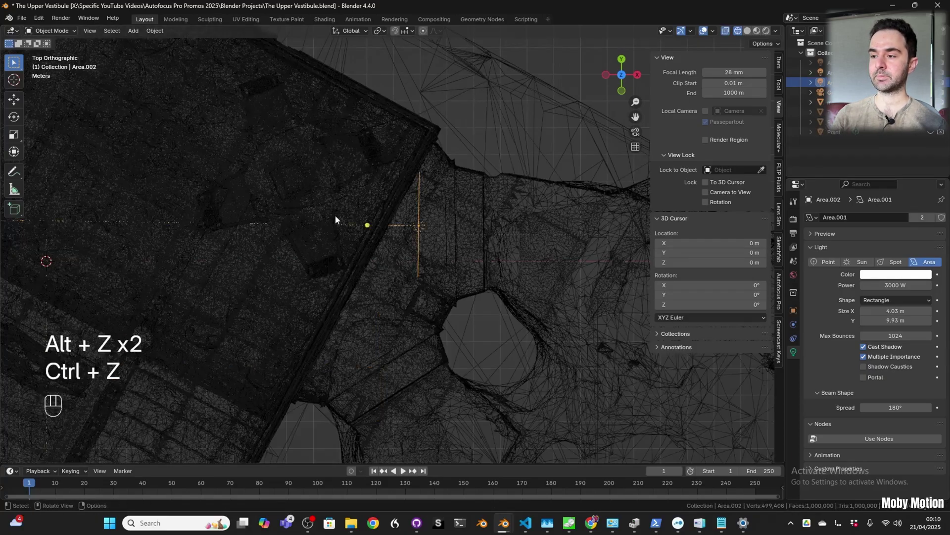
key("g")
key("g")
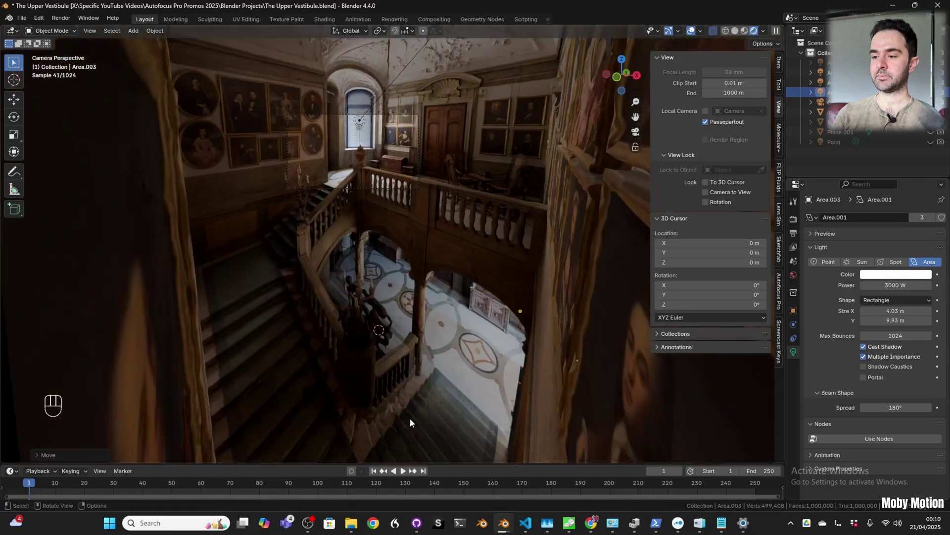
Step: Switch to Chrome's Upper Vestibule page and tilt the viewer to show the staircase and balustrade
left_click(590, 524)
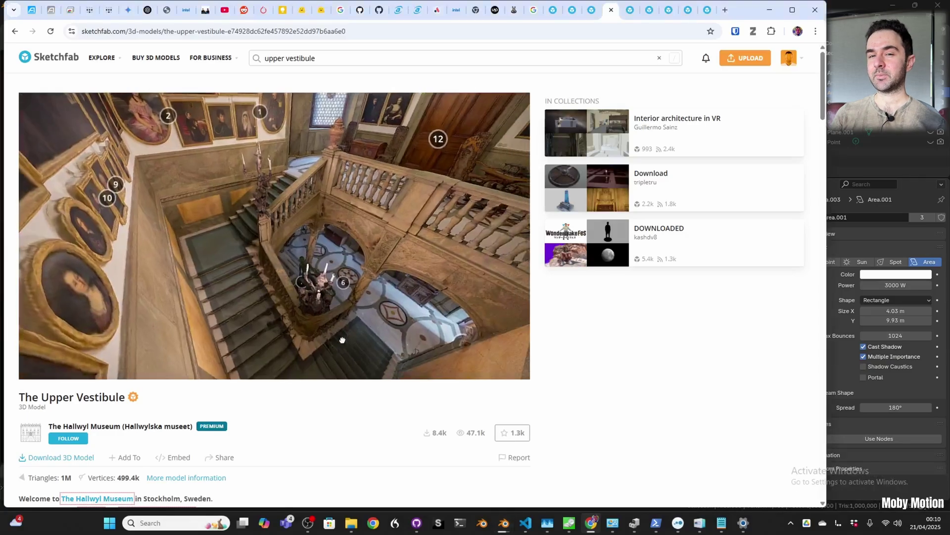
left_click_drag(342, 340, 369, 268)
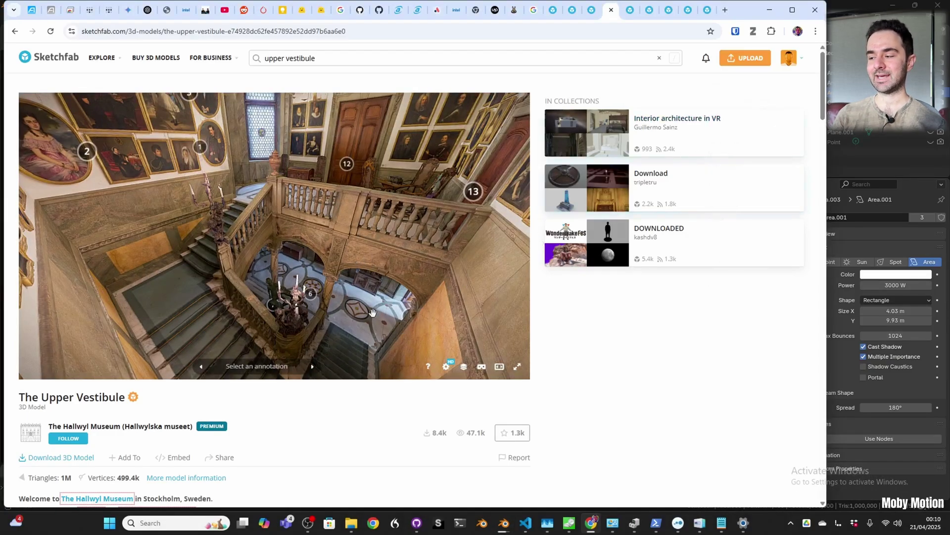
Step: Back in Blender, slide the Area.002 light horizontally into the lower vestibule
left_click(592, 523)
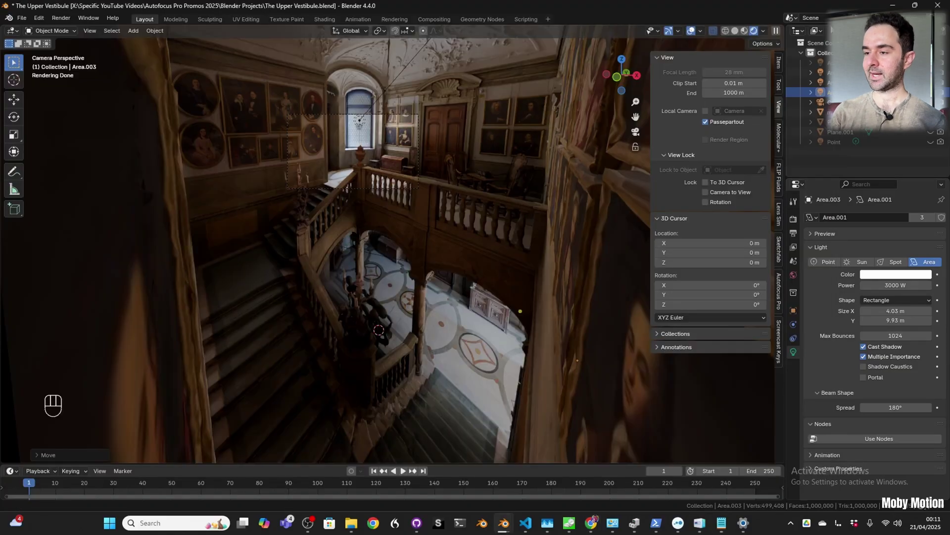
middle_click_drag(541, 334, 563, 328)
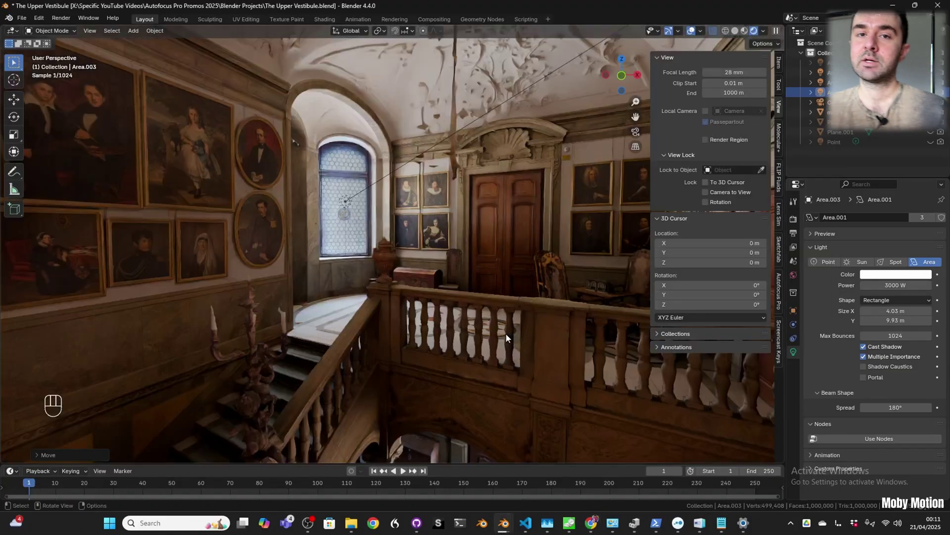
middle_click_drag(529, 364, 477, 292, "shift")
left_click(424, 251)
mouse_move(423, 251)
middle_mouse_down()
mouse_move(425, 298)
mouse_move(426, 270)
middle_mouse_up()
key("g")
key("shift+z")
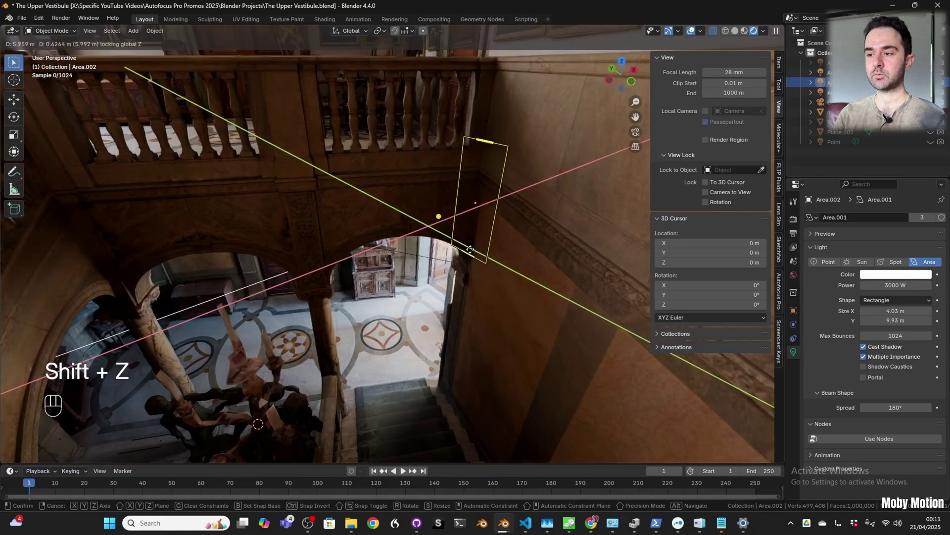
left_click(446, 280)
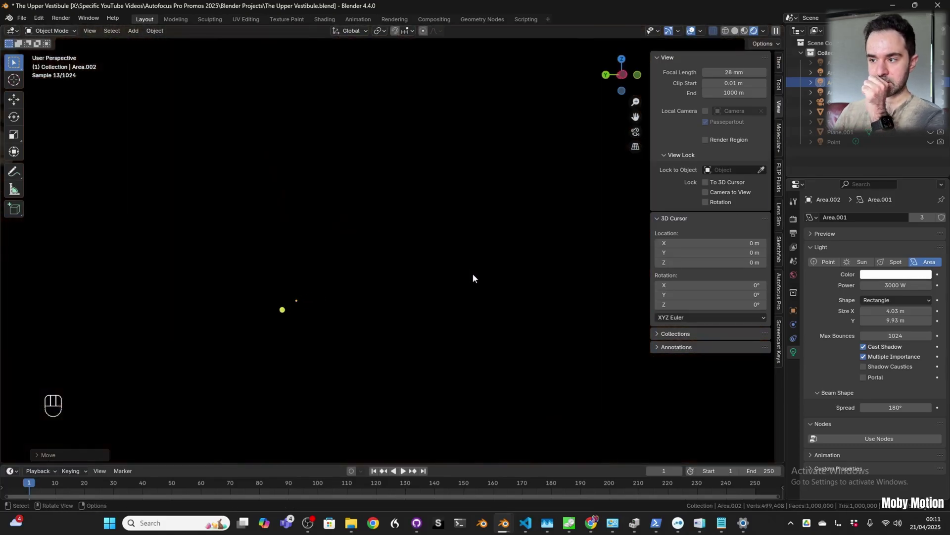
Step: Lower Area.002 and Area.003 together along Z beside the doorway
middle_click_drag(473, 273, 441, 292, "shift")
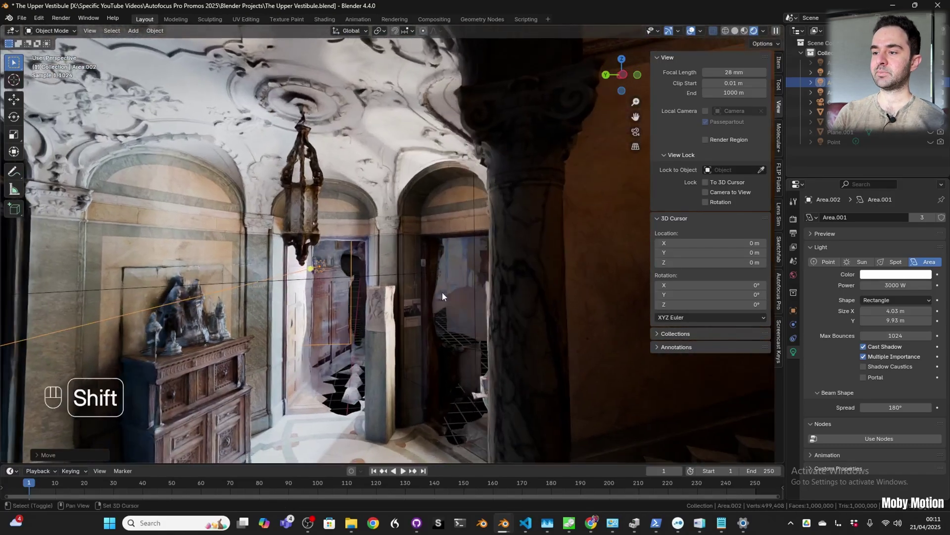
left_click(840, 93, "ctrl")
middle_click_drag(332, 297, 357, 242, "shift")
key("g")
key("z")
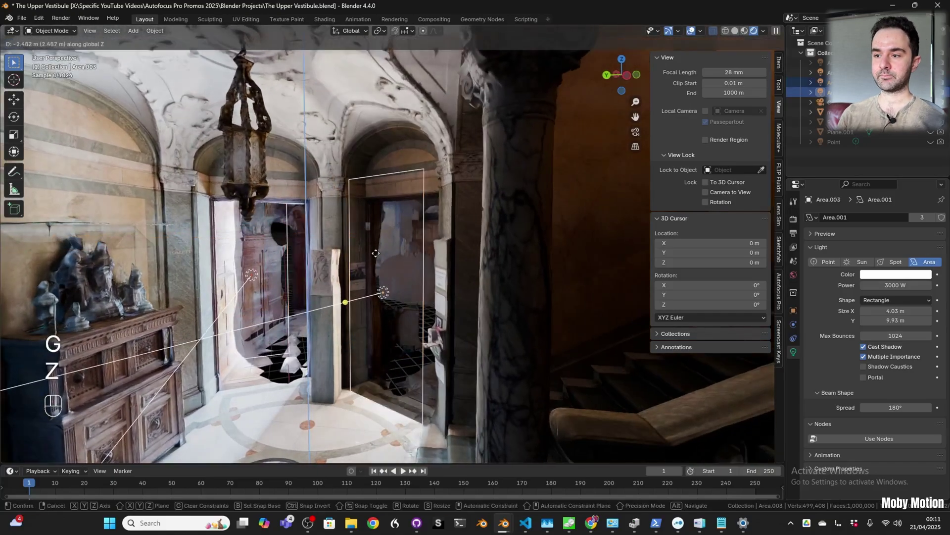
left_click(376, 249)
Step: Shift Area.002 horizontally, then cancel an attempted horizontal move of Area.003
left_click(250, 270)
key("g")
key("shift+z")
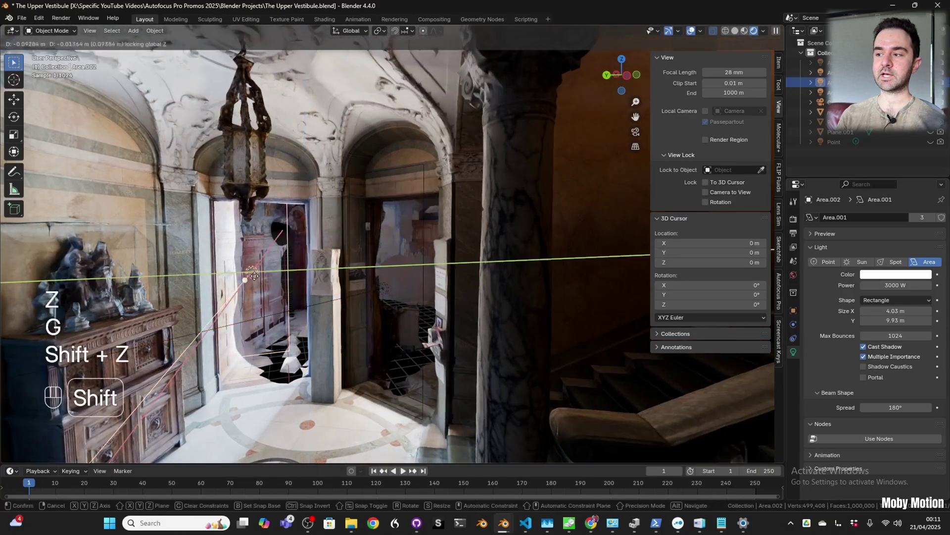
left_click(288, 271)
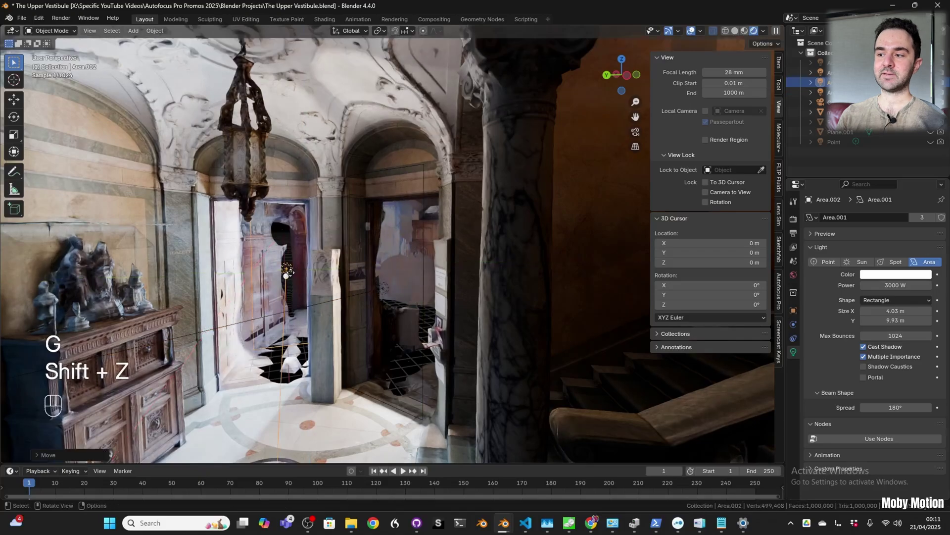
left_click(380, 287)
key("g")
key("shift+z")
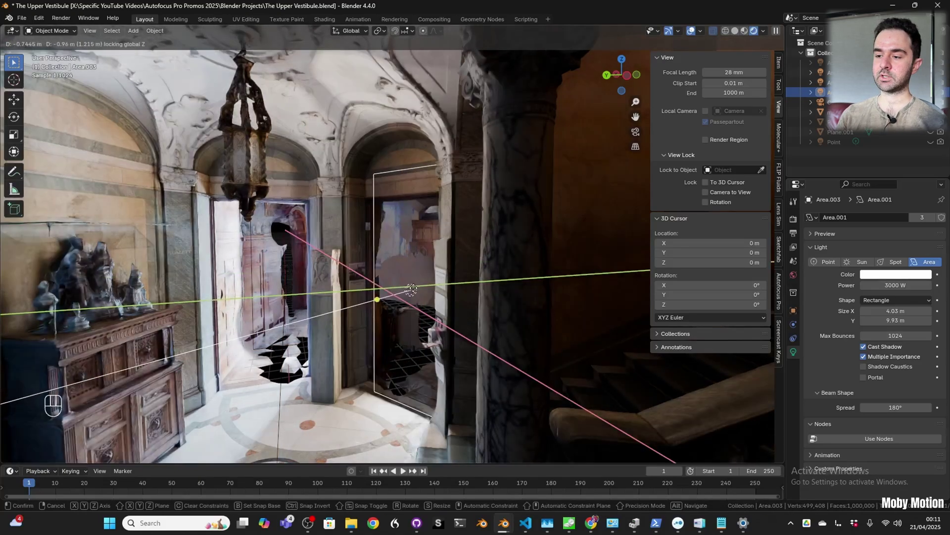
right_click(415, 278)
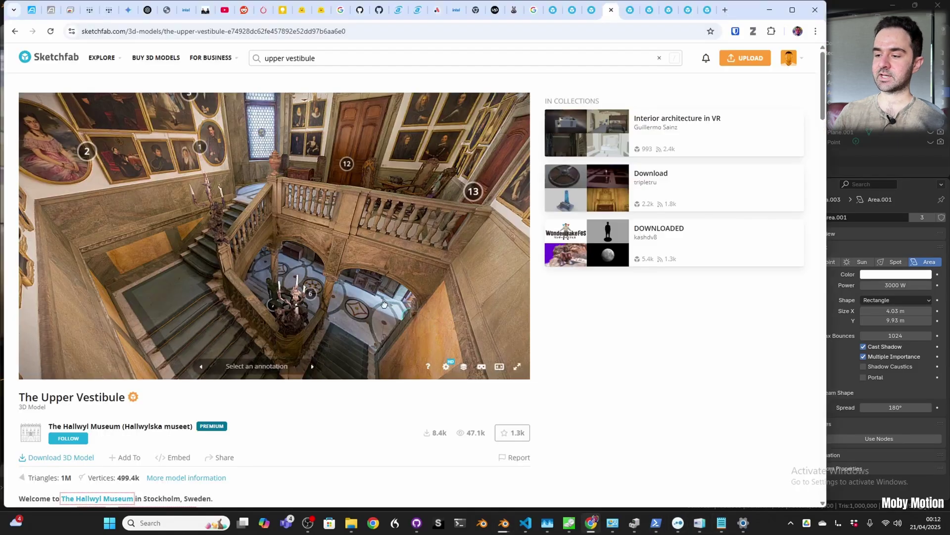
Step: Check the vestibule layout on the Sketchfab reference model, then return to Blender
mouse_move(513, 299)
left_mouse_down()
mouse_move(439, 323)
mouse_move(391, 277)
mouse_move(289, 293)
mouse_move(318, 292)
mouse_move(349, 261)
left_mouse_up()
scroll(329, 299, "up", 3)
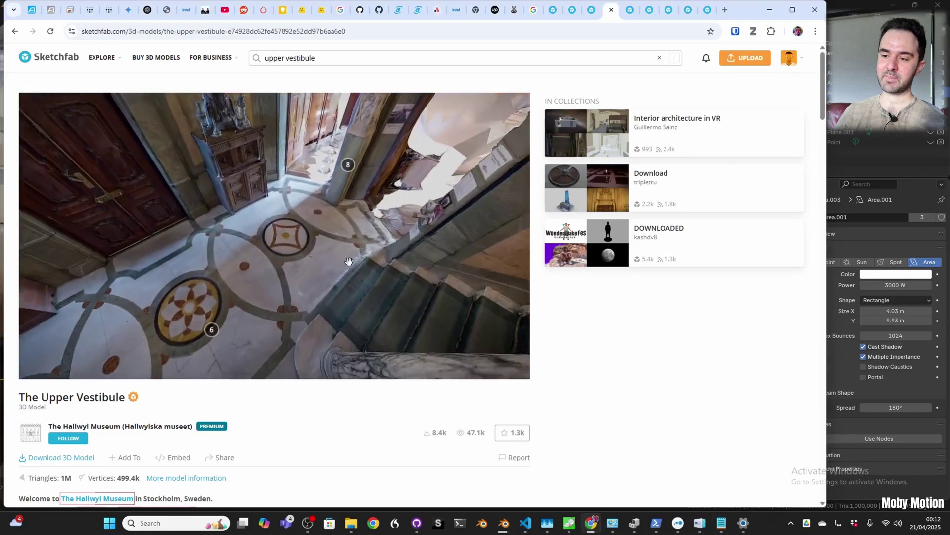
key("alt+Tab")
middle_click_drag(368, 325, 383, 344)
Step: Set the area light's beam spread to 50° and slide it near the doorway
key("g")
key("shift+z")
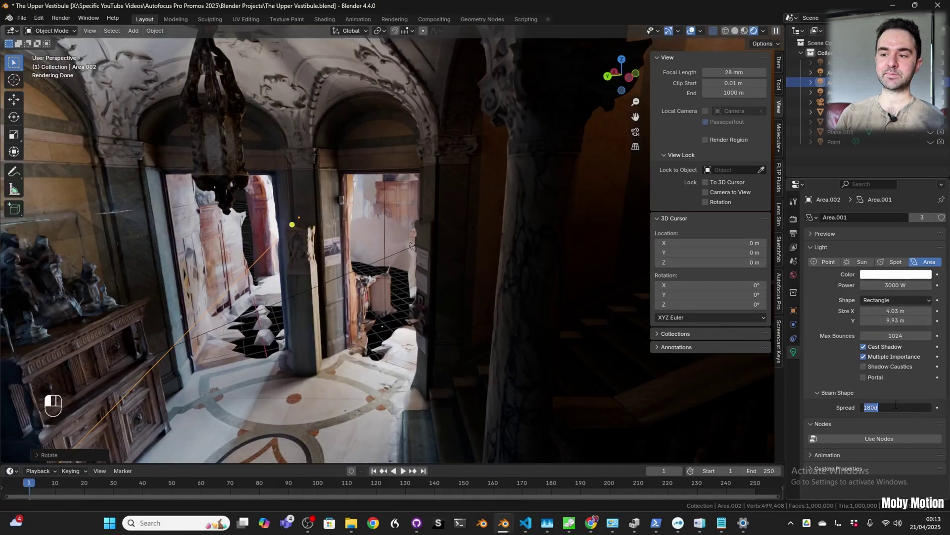
type("50")
key("Return")
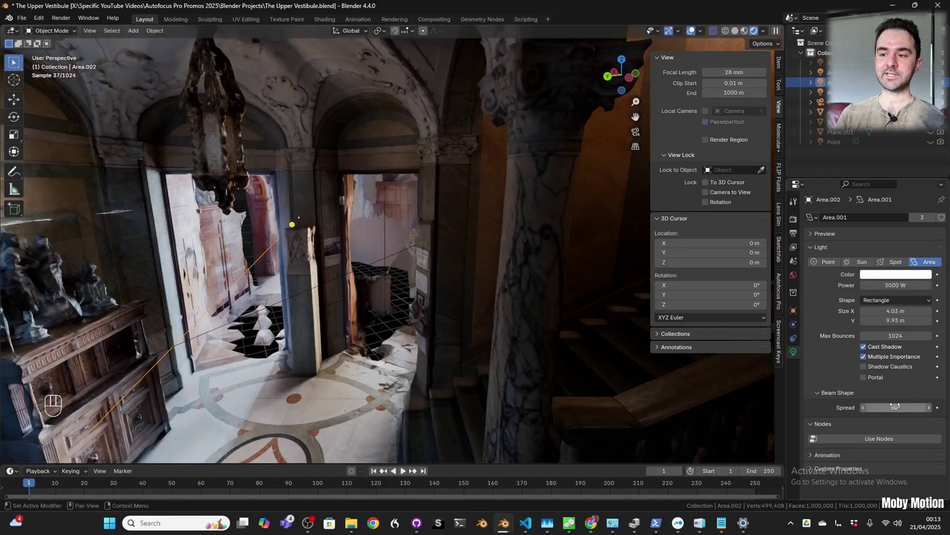
key("g")
key("shift+z")
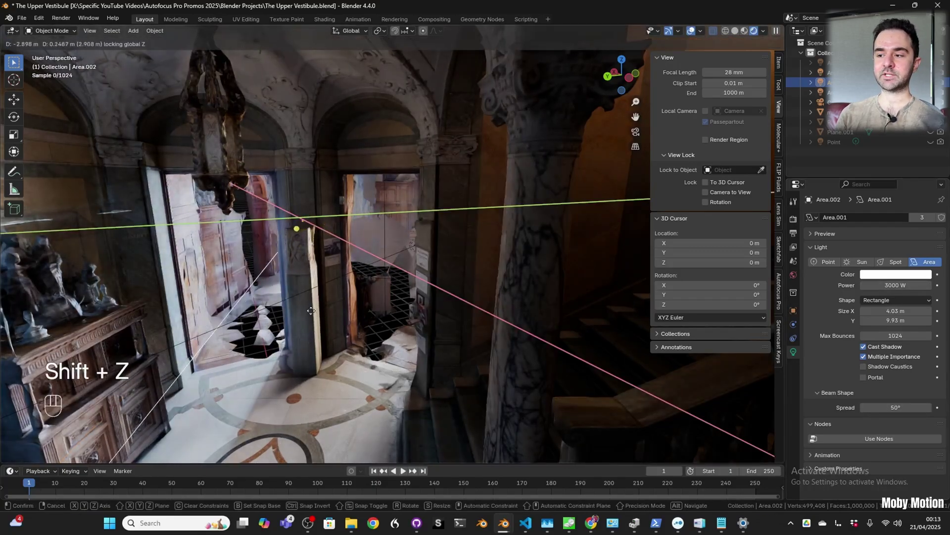
left_click(292, 309)
middle_click_drag(291, 310, 239, 295)
Step: Raise the area light and rotate it about the Z axis
key("g")
key("shift+z")
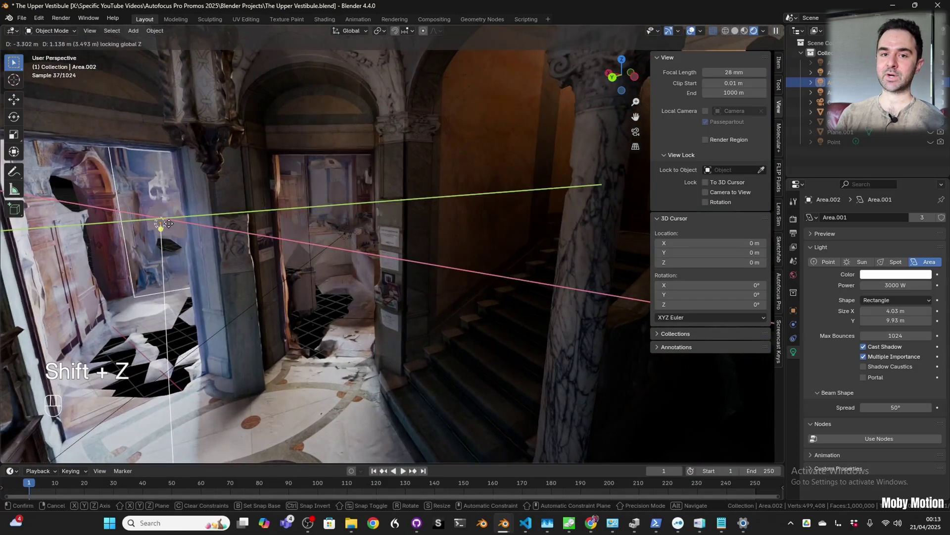
left_click(169, 226)
key("r")
key("z")
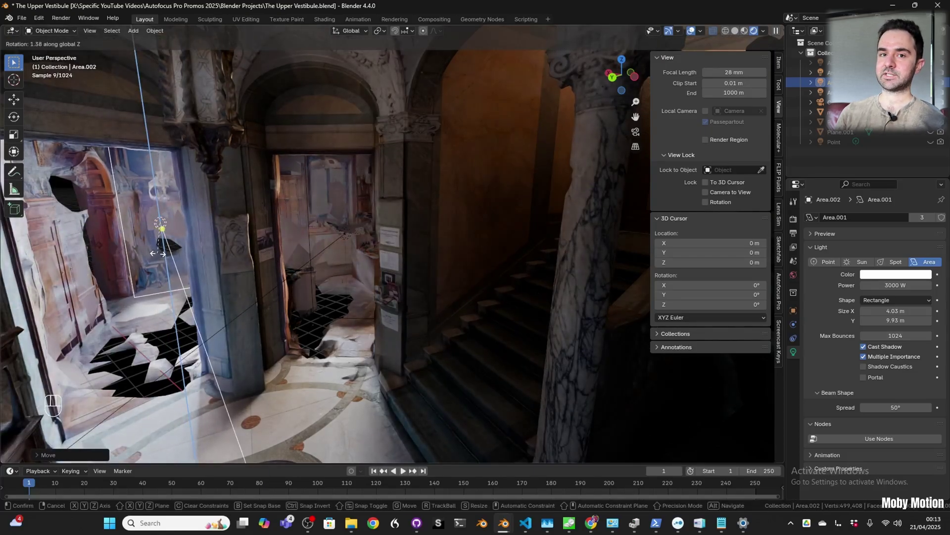
left_click(159, 254)
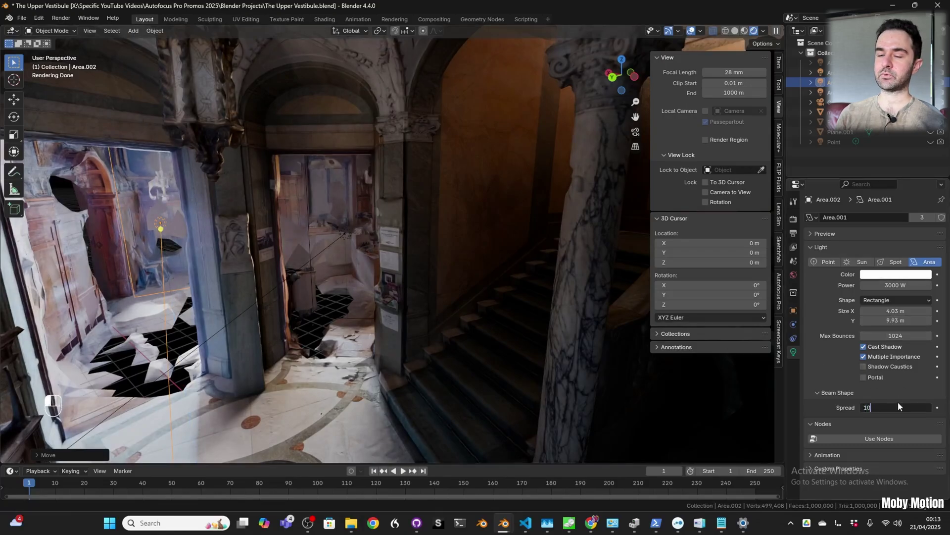
Step: Narrow the beam spread to 10° and shift the light horizontally again
key("Return")
key("g")
key("shift+z")
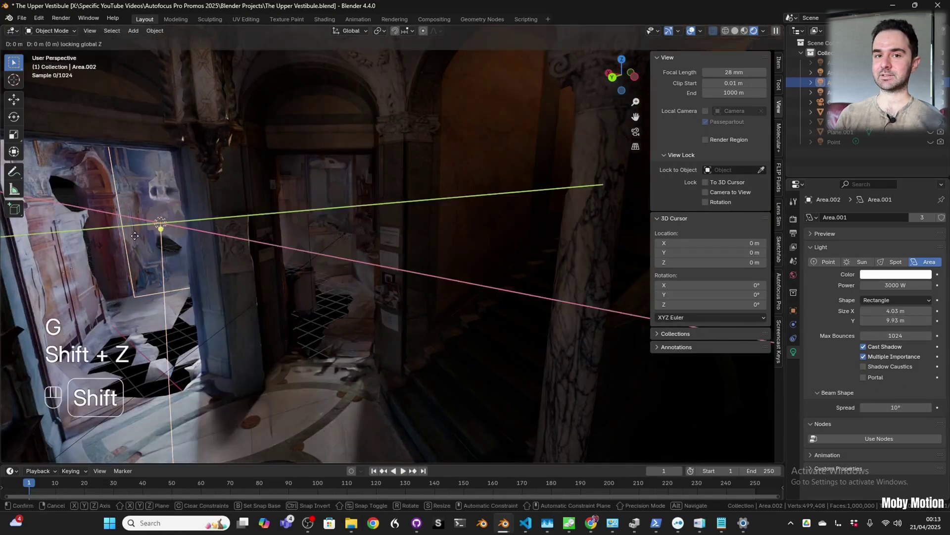
double_click(893, 286)
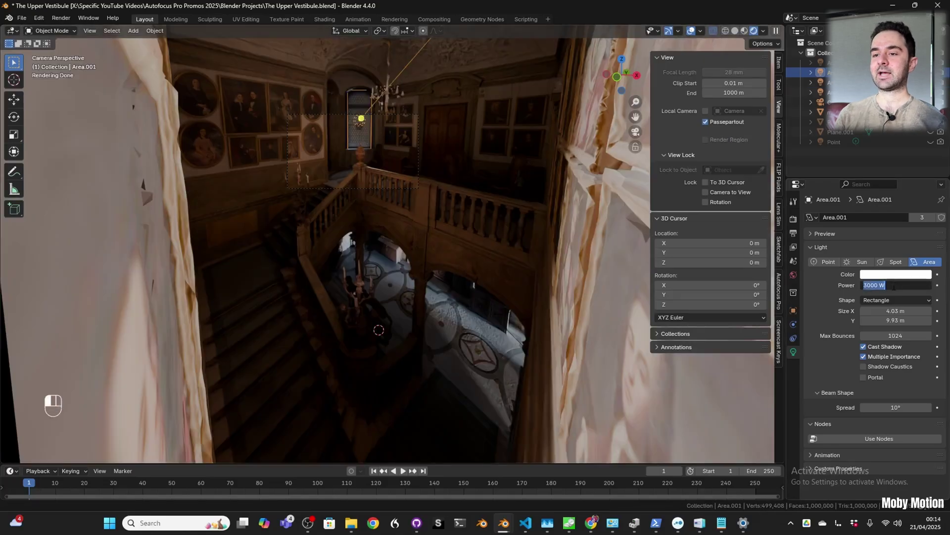
Step: Raise the linked area lights' power to 10000 W, then to 30000 W
type("10000")
key("Return")
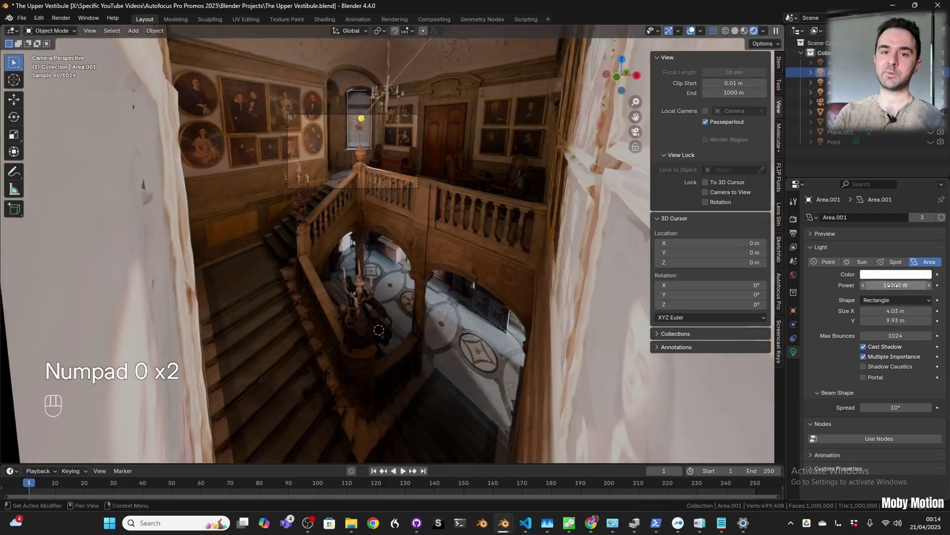
type("3")
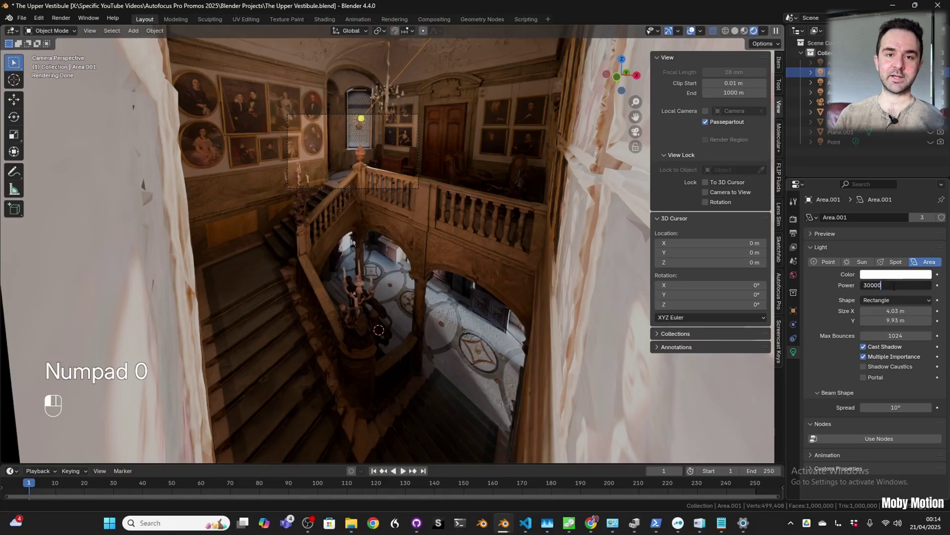
type("0000")
key("Return")
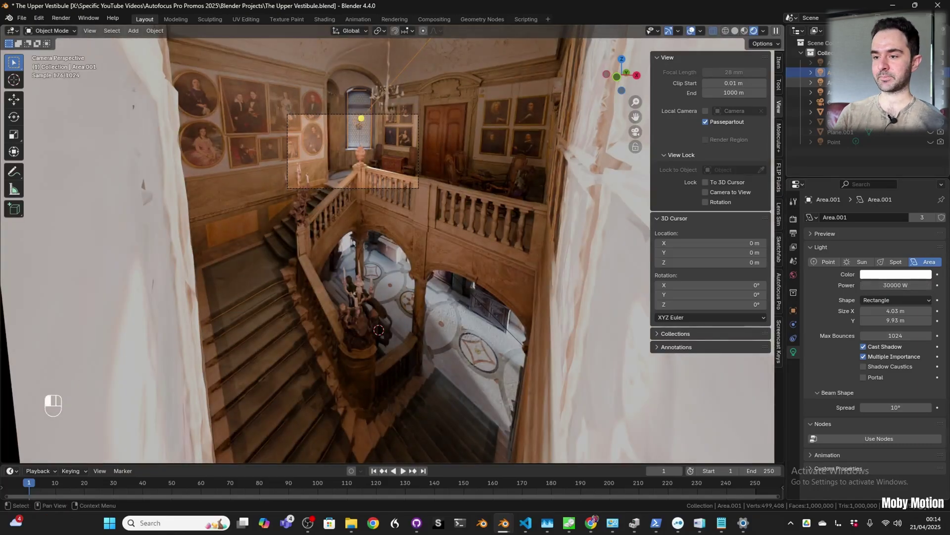
Step: Orbit the Sketchfab Upper Vestibule model to view its staircase
scroll(347, 109, "up", 6)
scroll(396, 233, "down", 3)
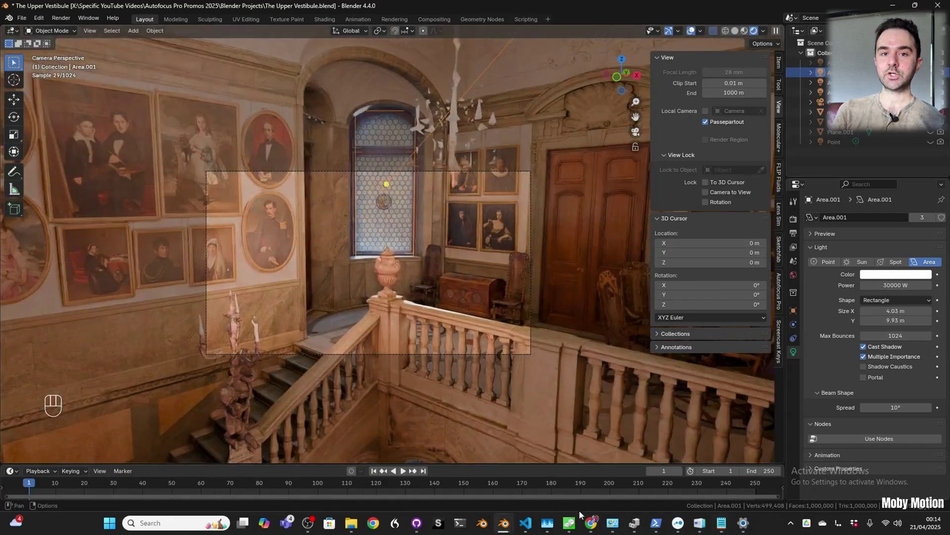
left_click(591, 523)
mouse_move(303, 240)
left_mouse_down()
mouse_move(330, 243)
mouse_move(331, 206)
left_mouse_up()
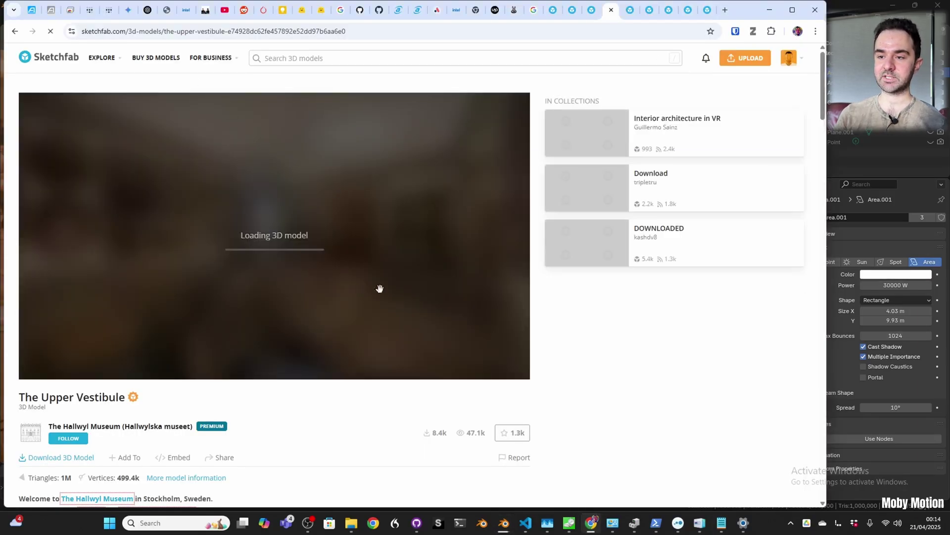
Step: Colour the linked area lights pale blue (#A8D2FF) and open the Shading workspace
left_click(851, 8)
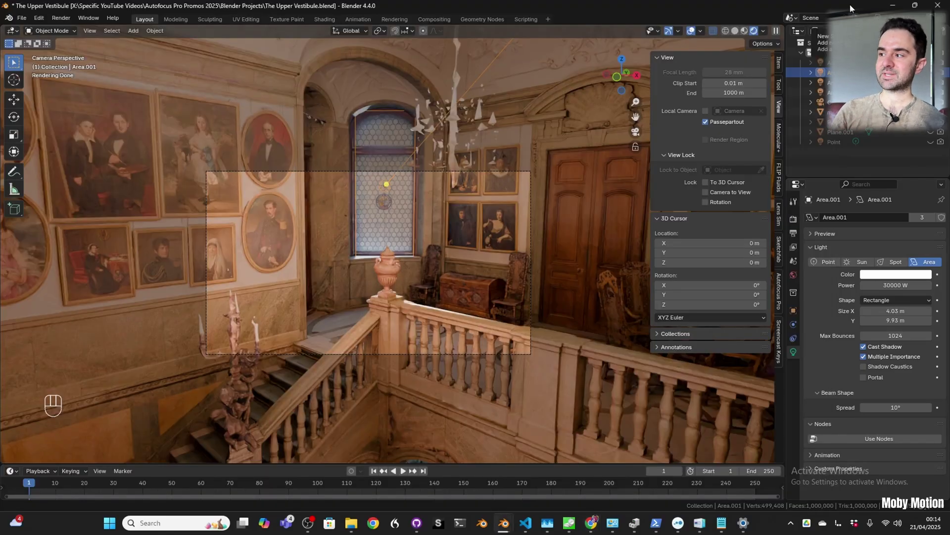
left_click(897, 276)
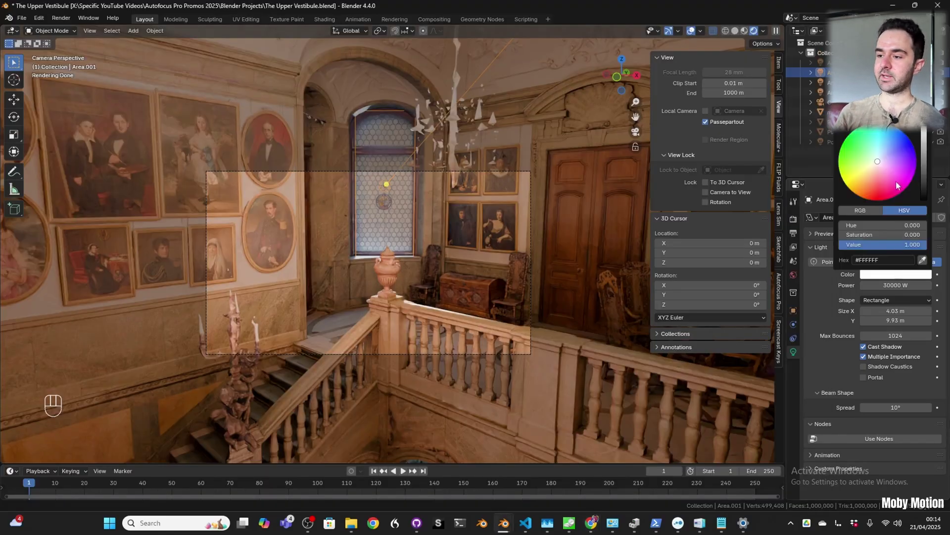
left_click(884, 150)
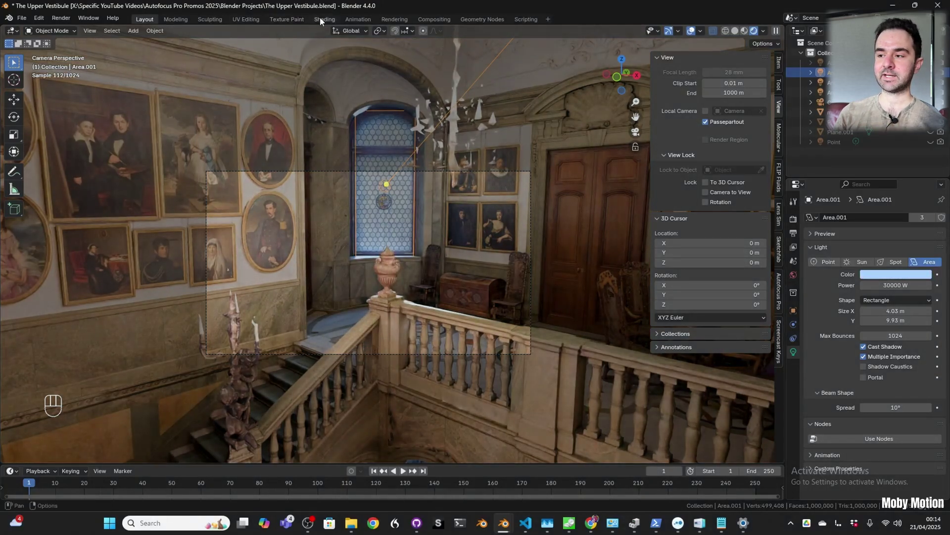
left_click(324, 19)
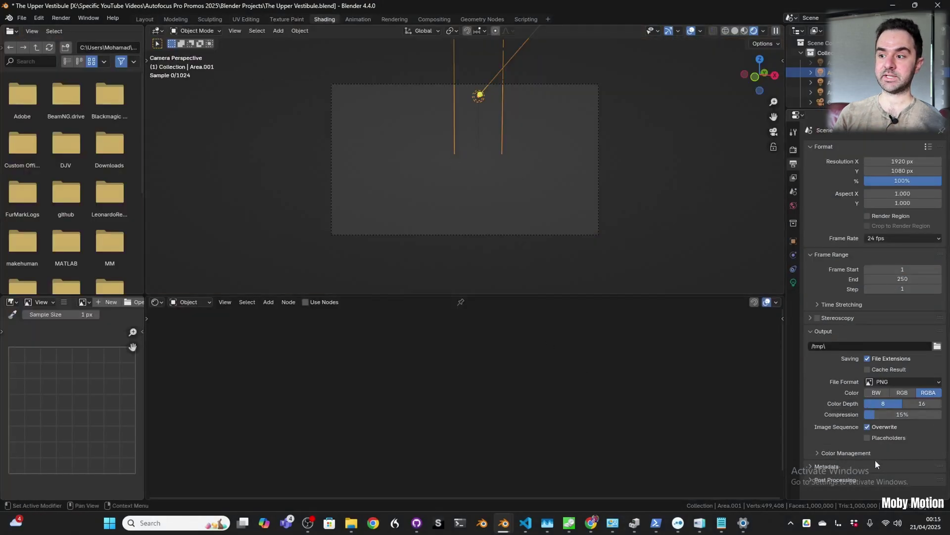
Step: Enable nodes for the area light and move its existing nodes aside
left_click(794, 282)
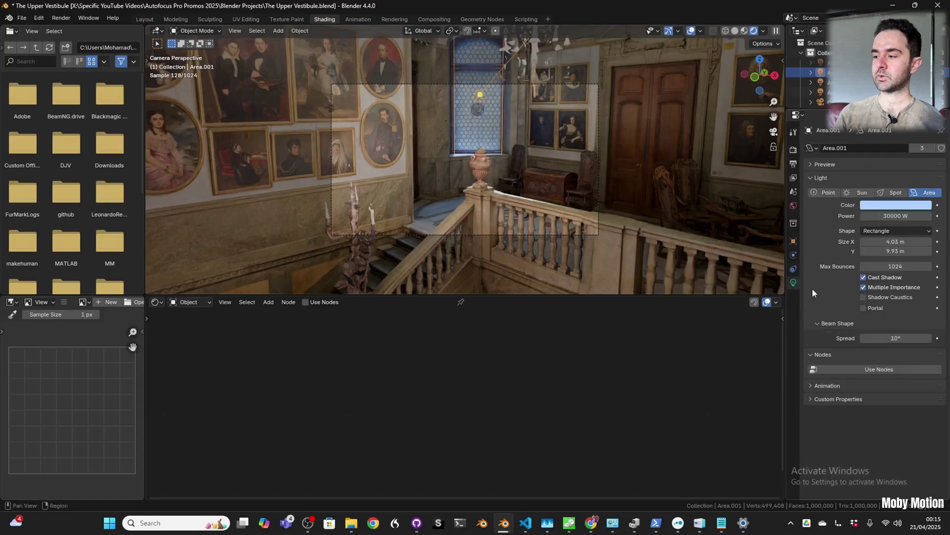
left_click(862, 370)
key("Home")
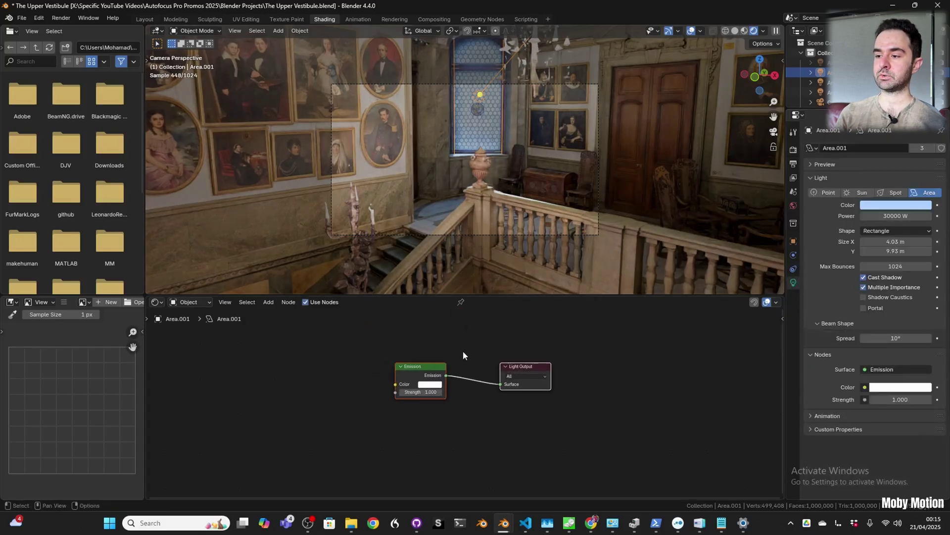
key("g")
left_click(483, 365)
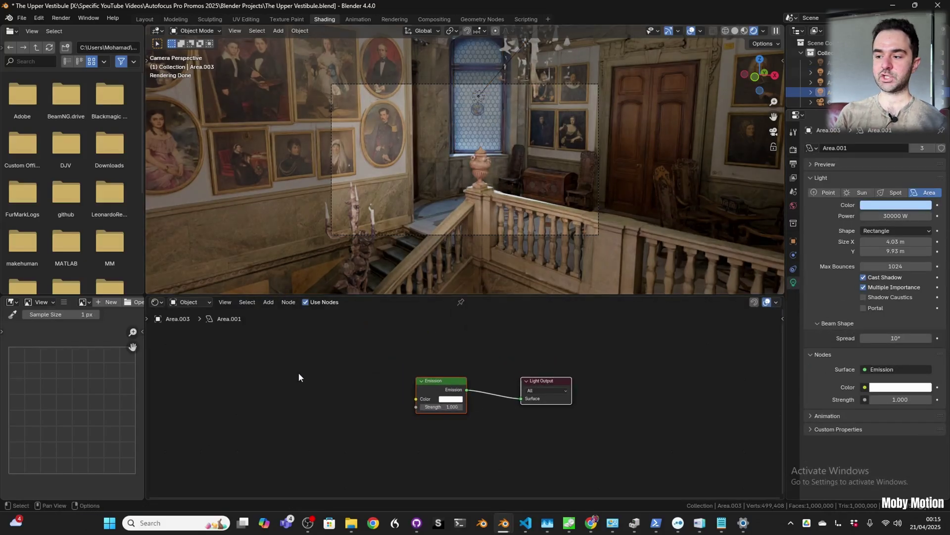
Step: Add a Blackbody node feeding Emission colour and raise its temperature toward 3414 K
key("shift+a")
type("black")
key("Return")
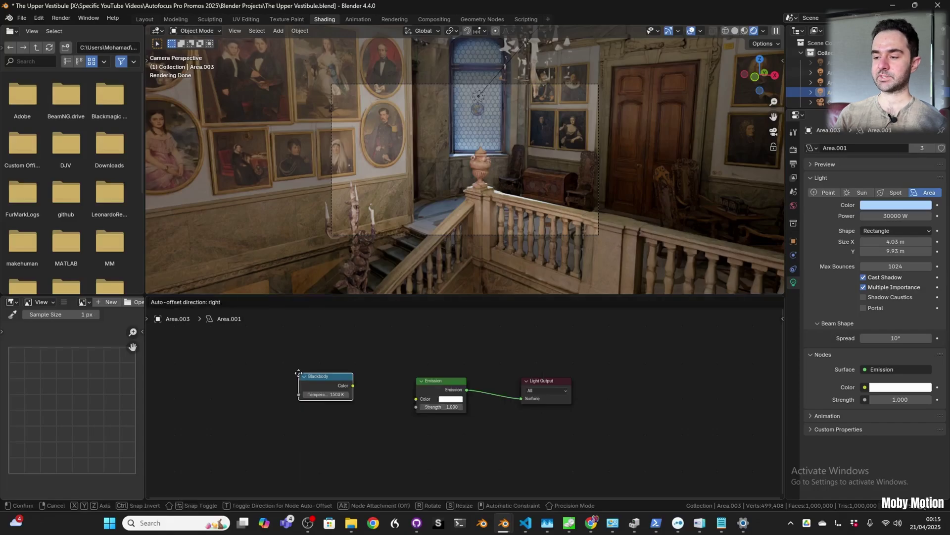
left_click(299, 373)
left_click_drag(408, 401, 410, 402)
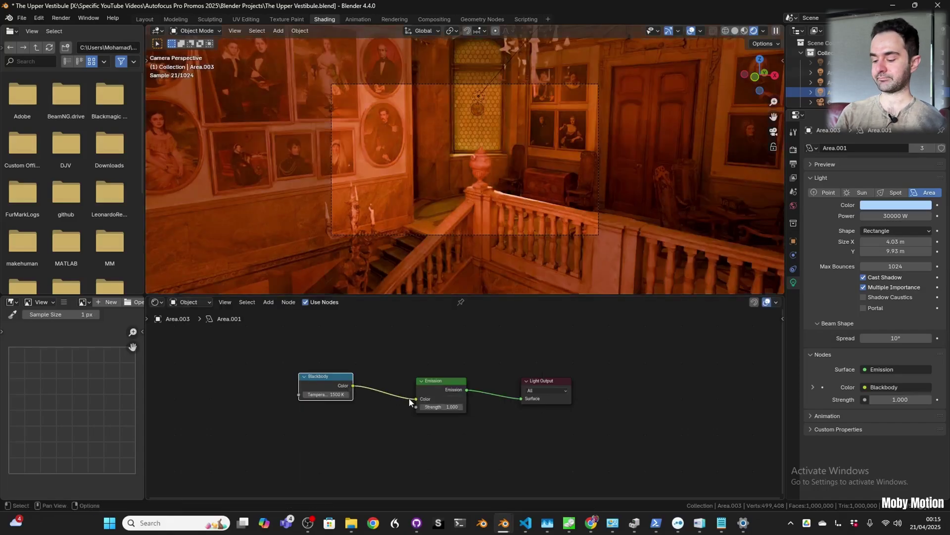
left_click_drag(321, 391, 338, 395)
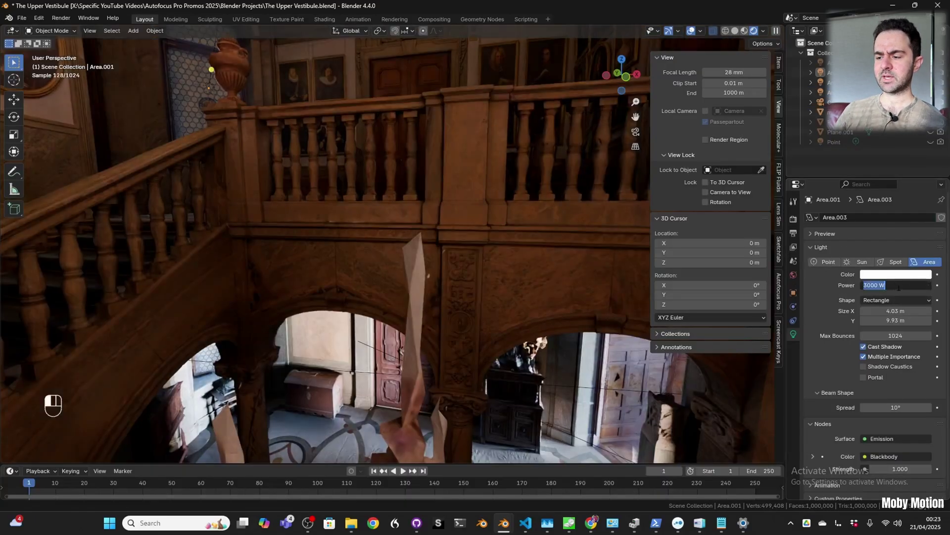
Step: Set the current light's power to 0 W, then to 3000 W
type("0")
key("Return")
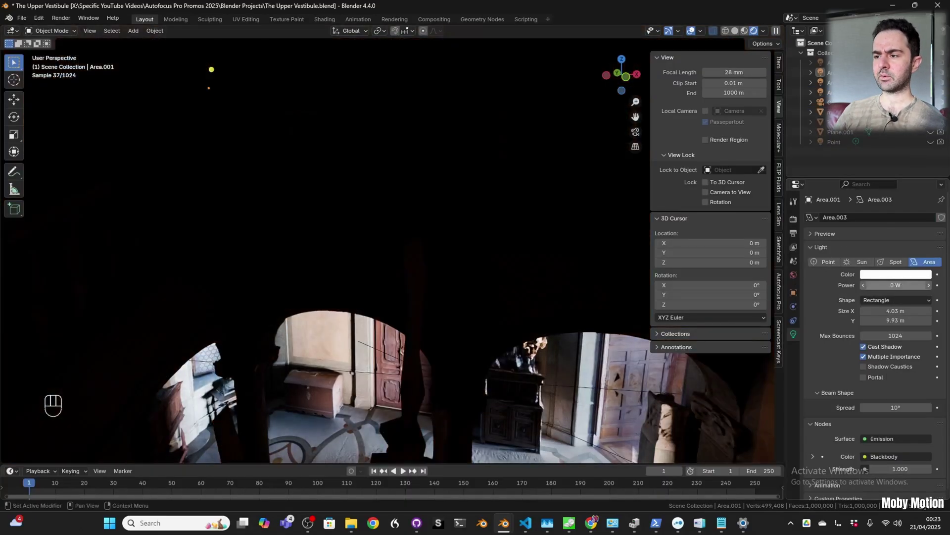
left_click(899, 286)
type("3000")
key("Return")
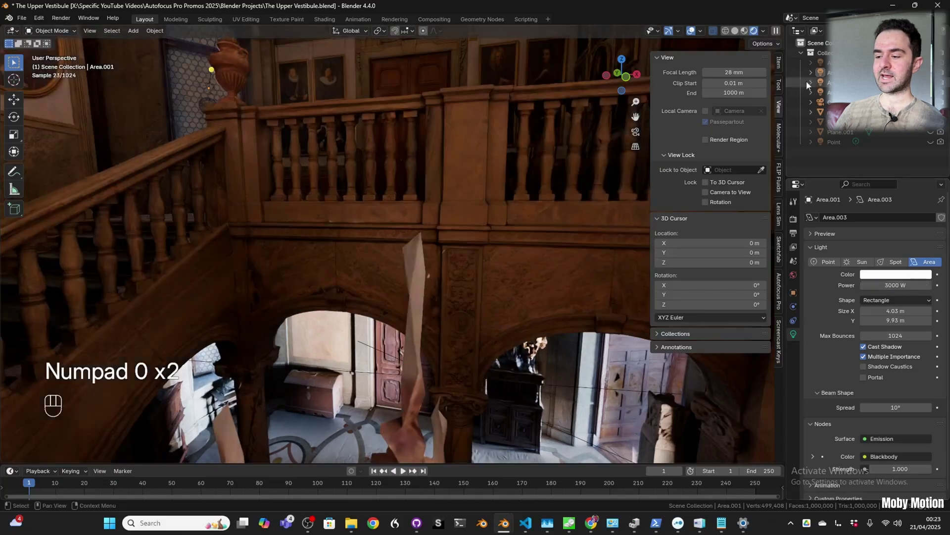
Step: Set Area.002's power to 6000 W and look through the scene camera
left_click(821, 83)
left_click(889, 287)
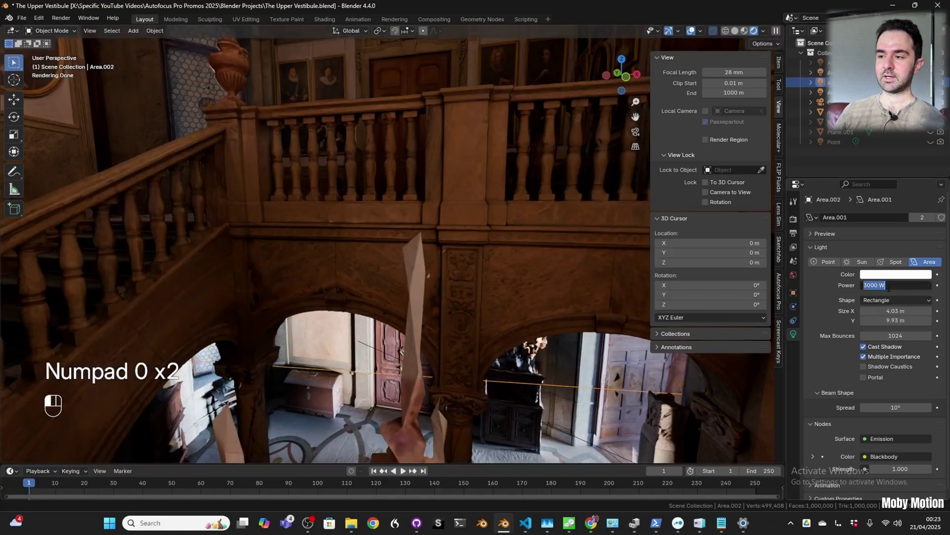
type("60")
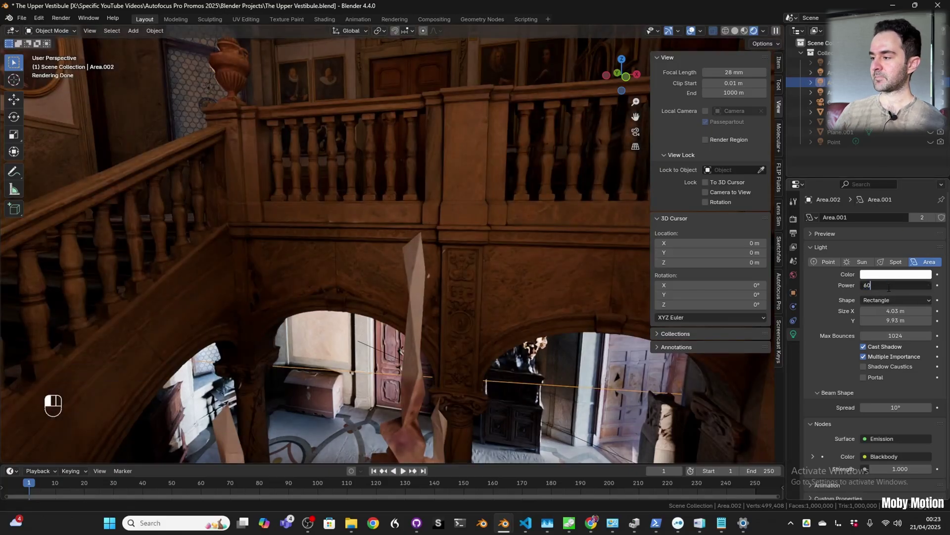
type("00")
key("Return")
left_click(889, 286)
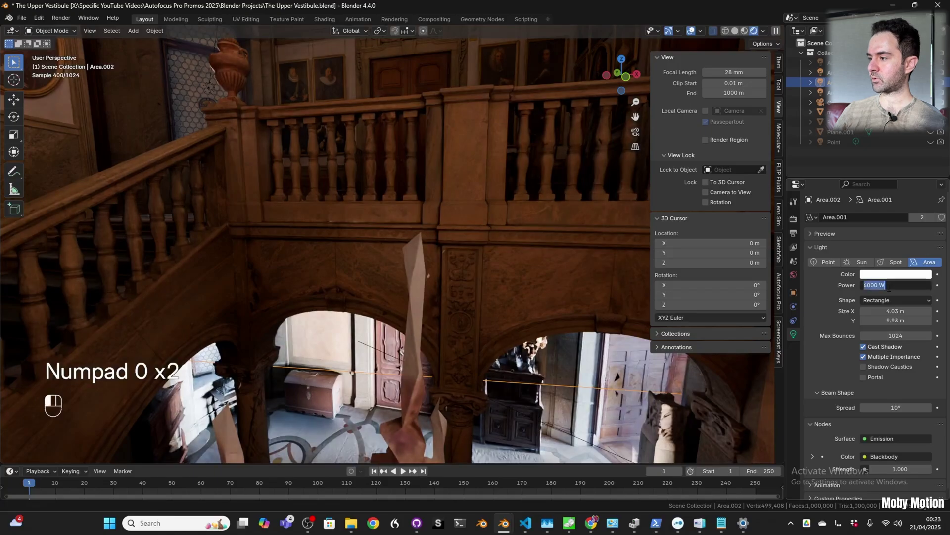
left_click(606, 320)
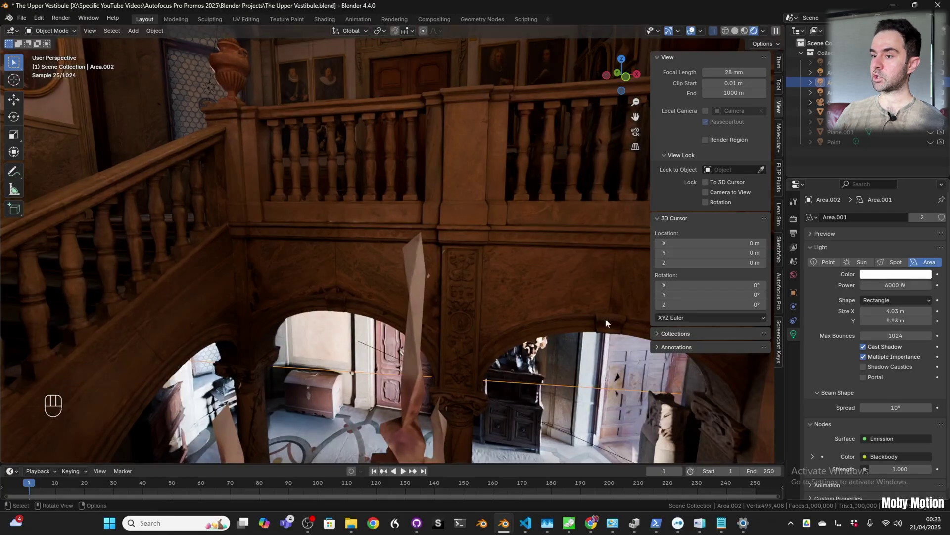
key("KP_0")
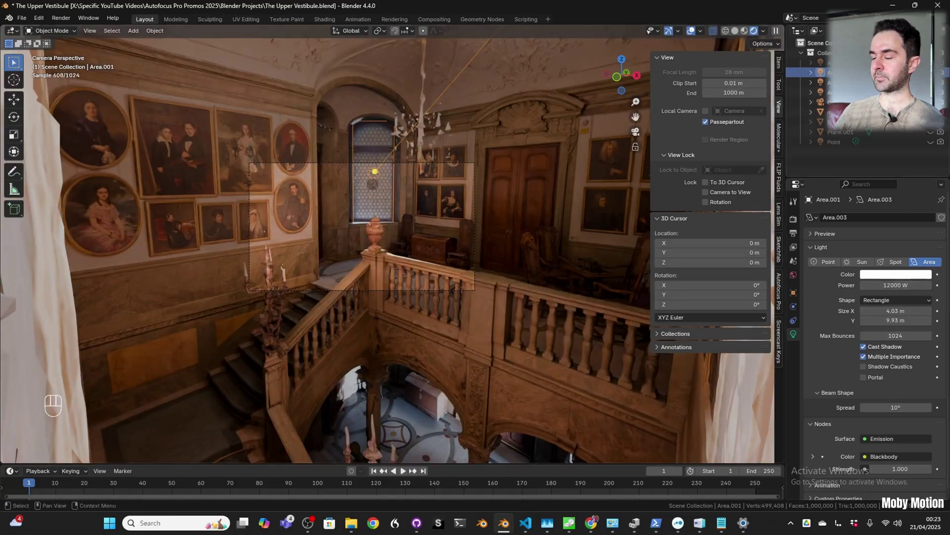
Step: Reselect Area.002 and re-enter its power value with an extra 0
left_click(835, 83)
left_click(895, 286)
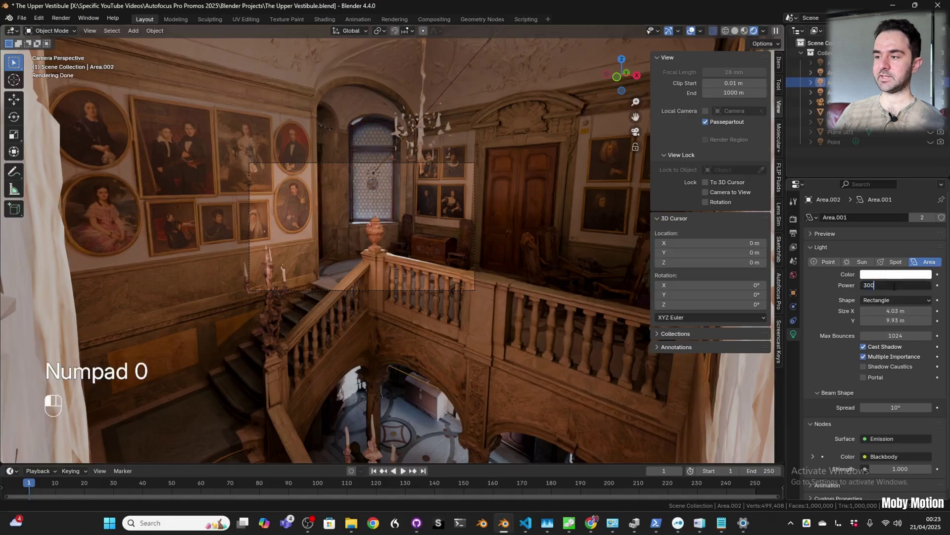
type("0")
key("Return")
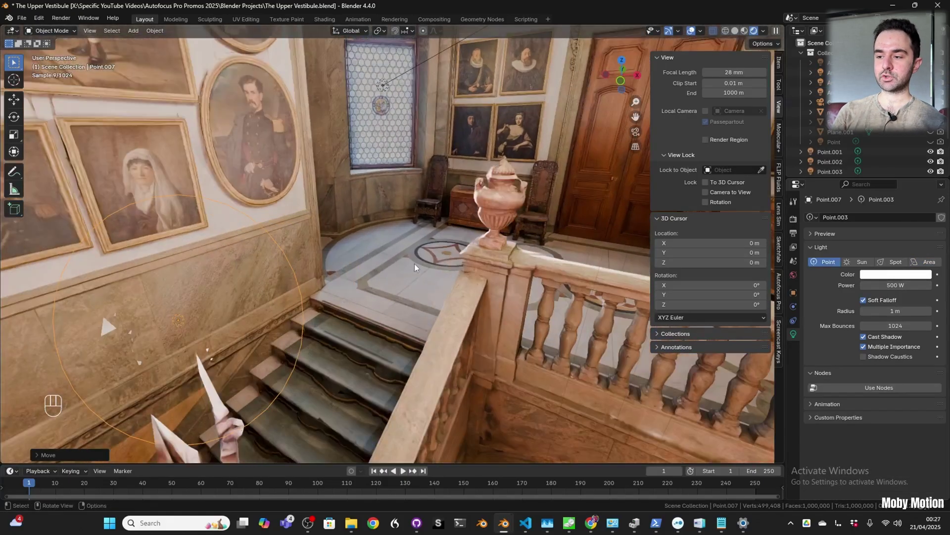
Step: Make two linked copies of the candle point light over the upper candelabra's candles
key("g")
key("shift+z")
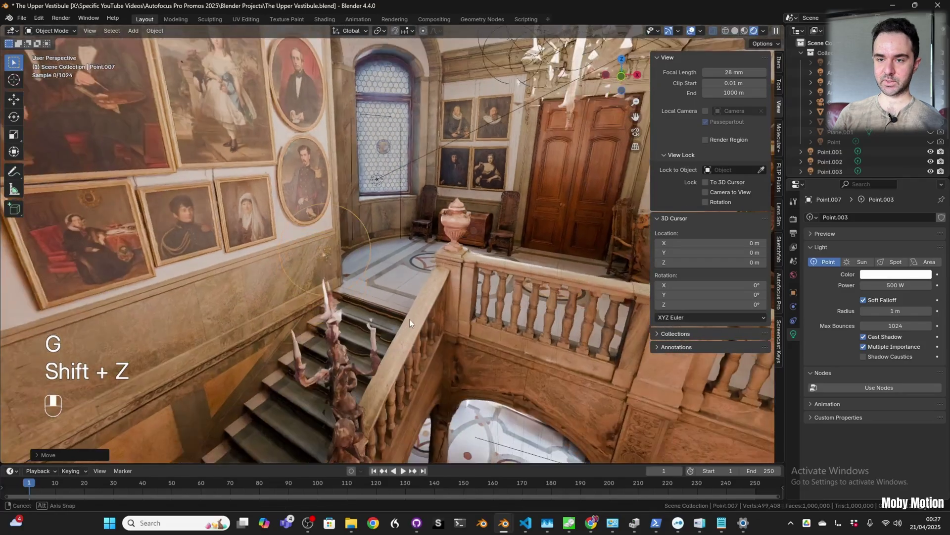
middle_click_drag(409, 318, 366, 334)
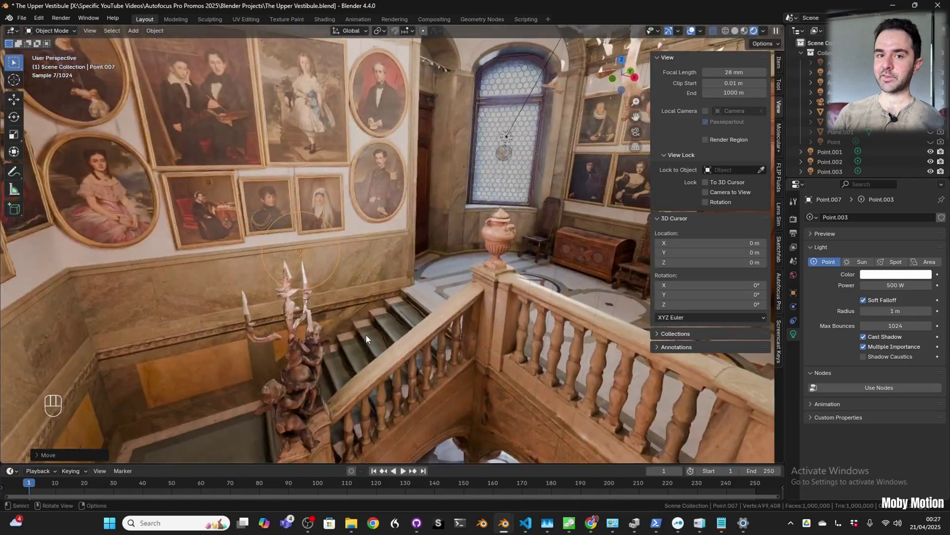
key("alt+d")
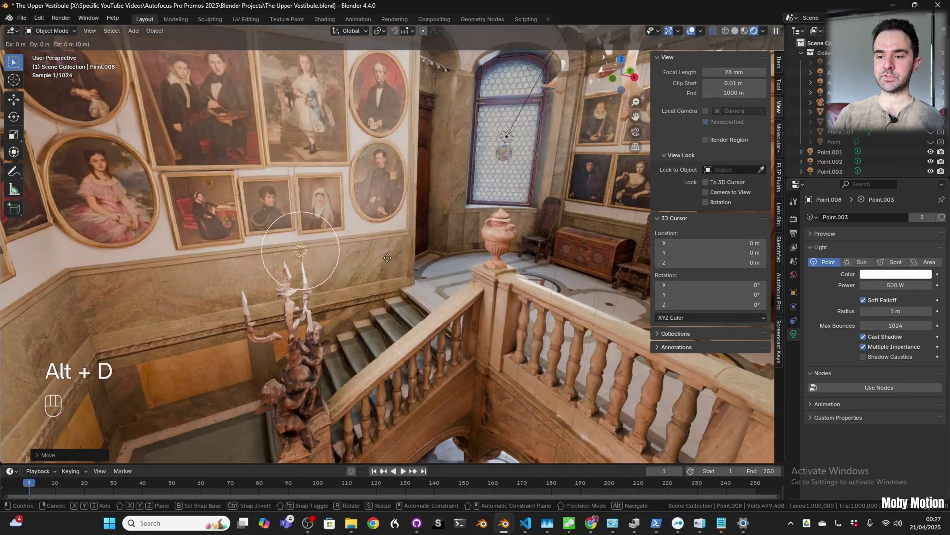
key("shift+z")
left_click(327, 272)
key("alt+d")
key("shift+z")
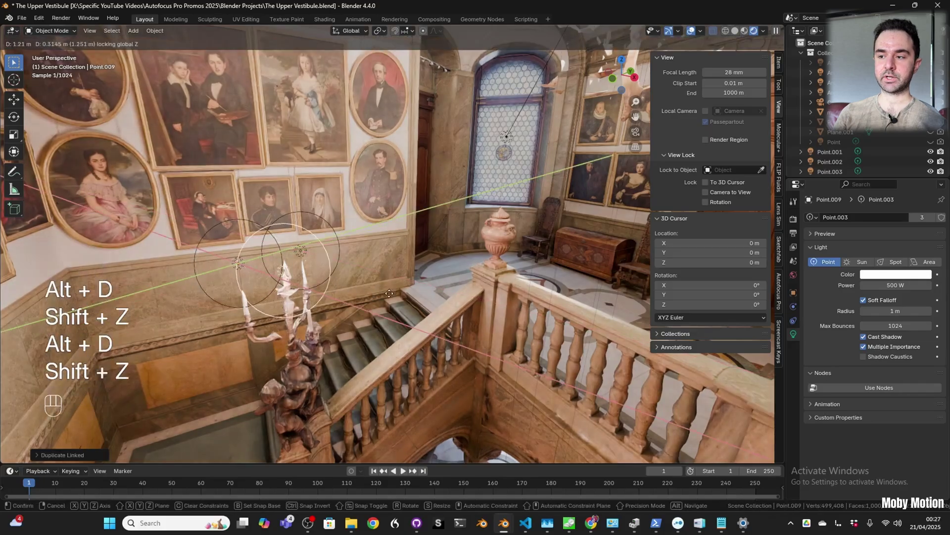
left_click(410, 308)
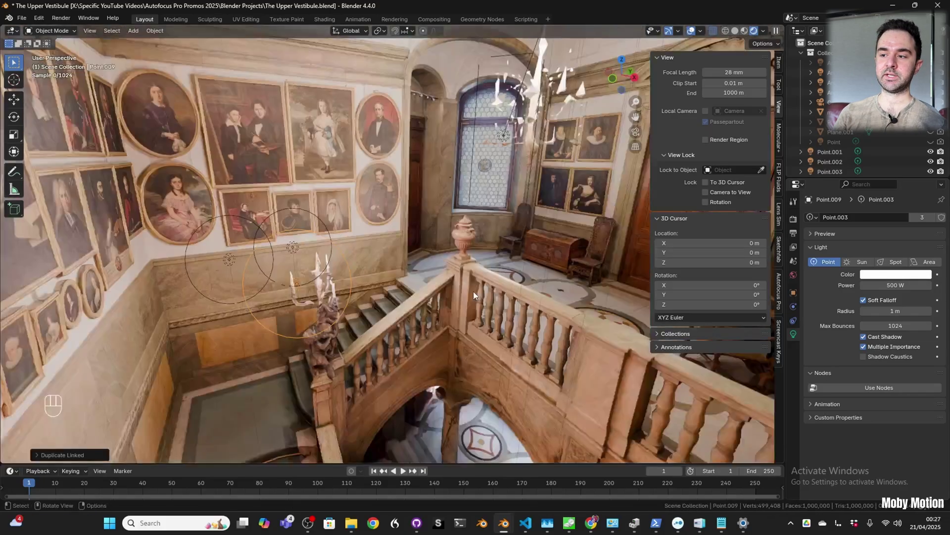
Step: Duplicate the three candle lights onto the lower candelabra, over its candles
middle_click_drag(474, 291, 498, 281, "shift")
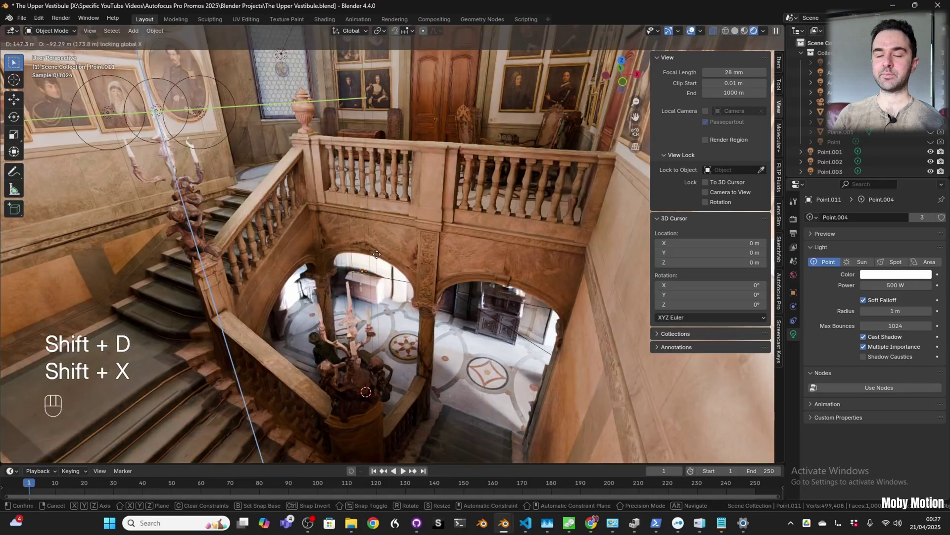
key("shift+y")
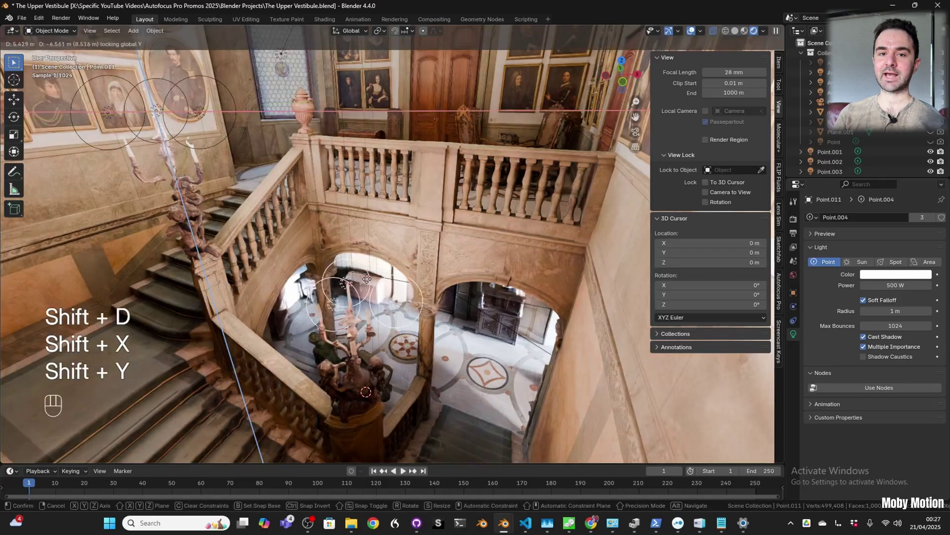
left_click(362, 280)
middle_click_drag(379, 298, 415, 360)
key("g")
key("shift+z")
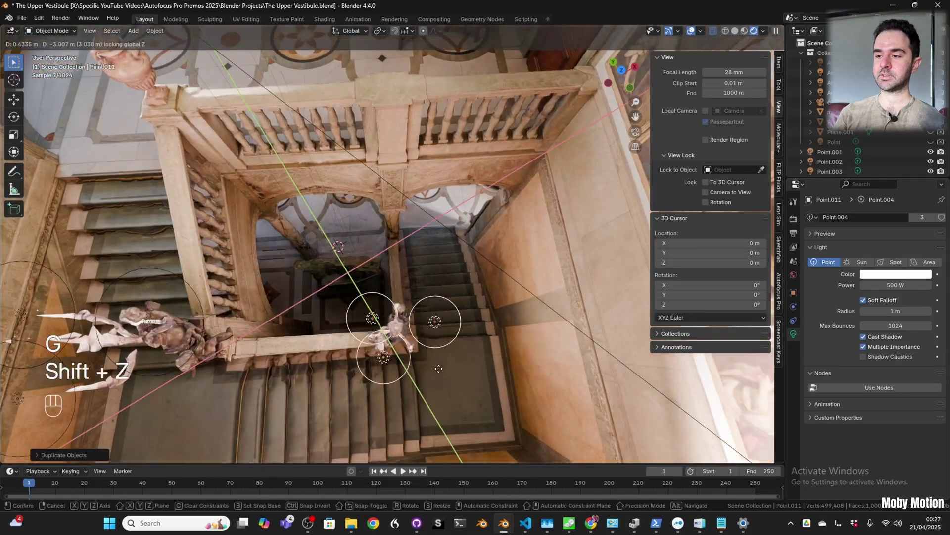
left_click(384, 270)
Step: Rotate the three candle lights about Z to match the candelabra
key("r")
key("z")
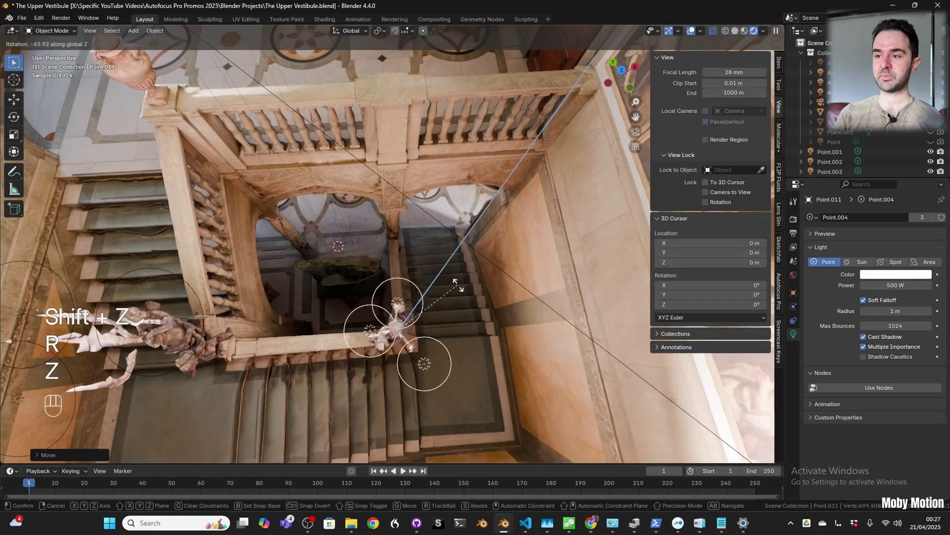
left_click(448, 272)
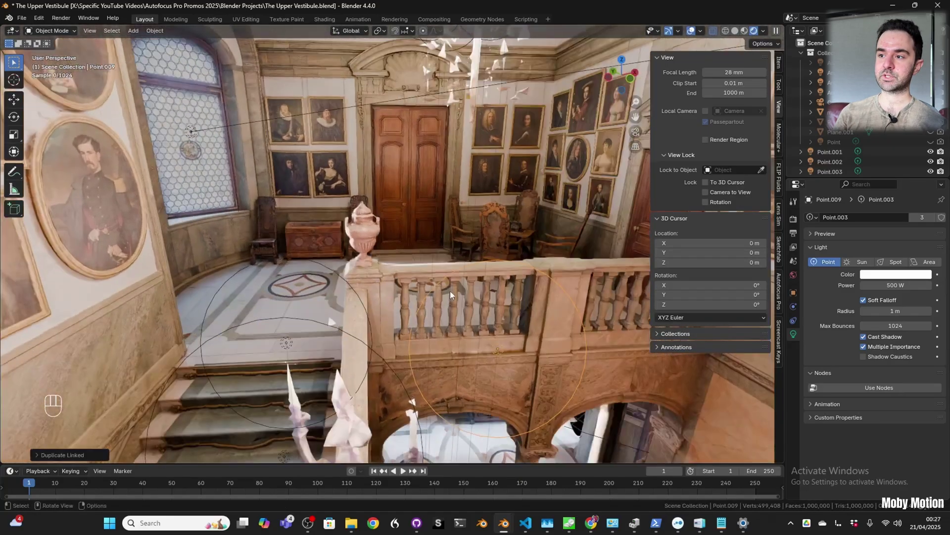
middle_click_drag(450, 290, 272, 291, "shift")
middle_click_drag(340, 277, 306, 311)
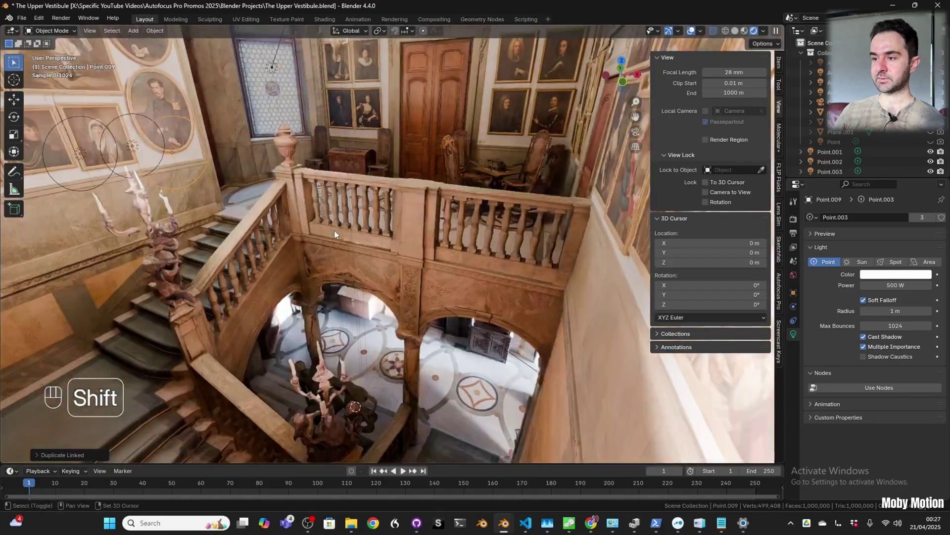
Step: From the camera view, set the candle lights' power to 0, then 300, then 400 W
key("KP_0")
middle_click_drag(431, 253, 791, 274, "shift")
left_click(896, 286)
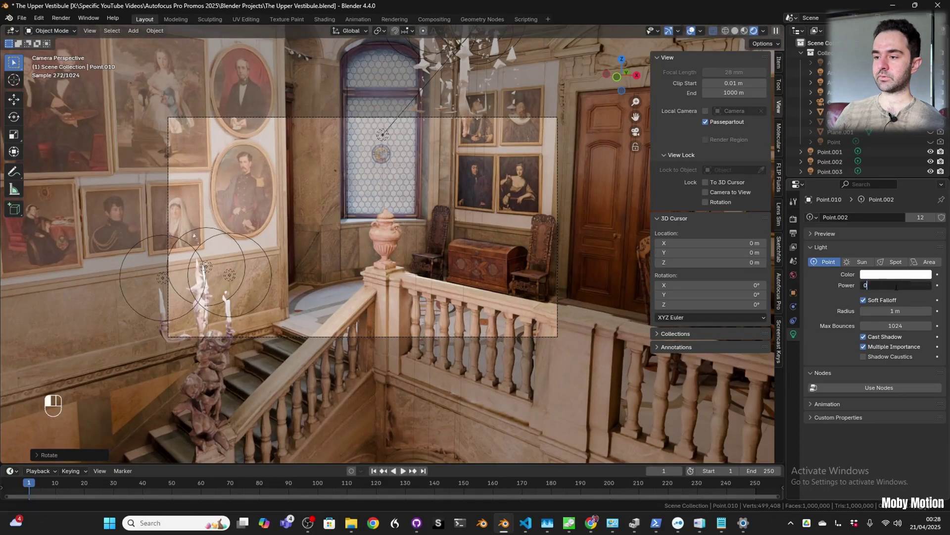
type("0")
key("Return")
left_click(896, 286)
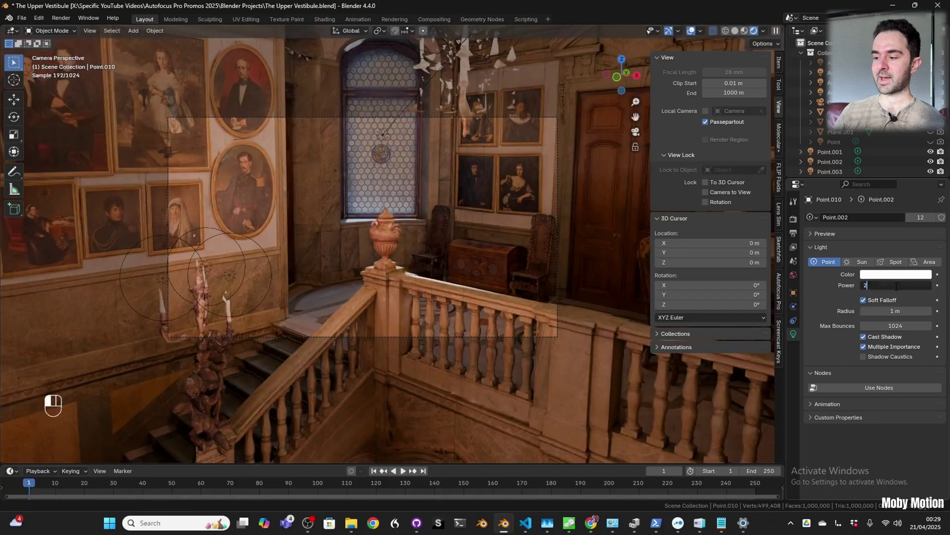
type("300")
key("Return")
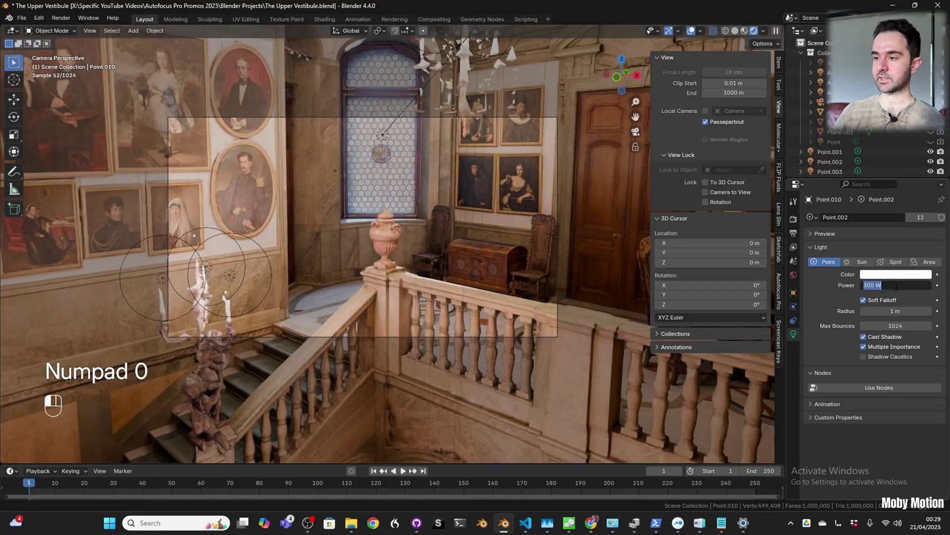
left_click(896, 286)
type("400")
key("Return")
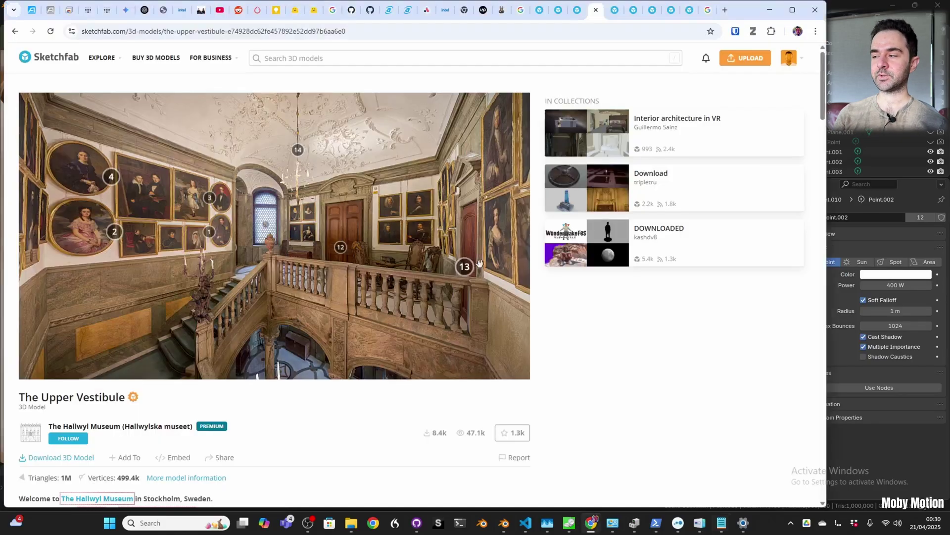
Step: Cycle browser tabs to the Abduction of Polyxena model page, then switch back to Blender
left_click(615, 10)
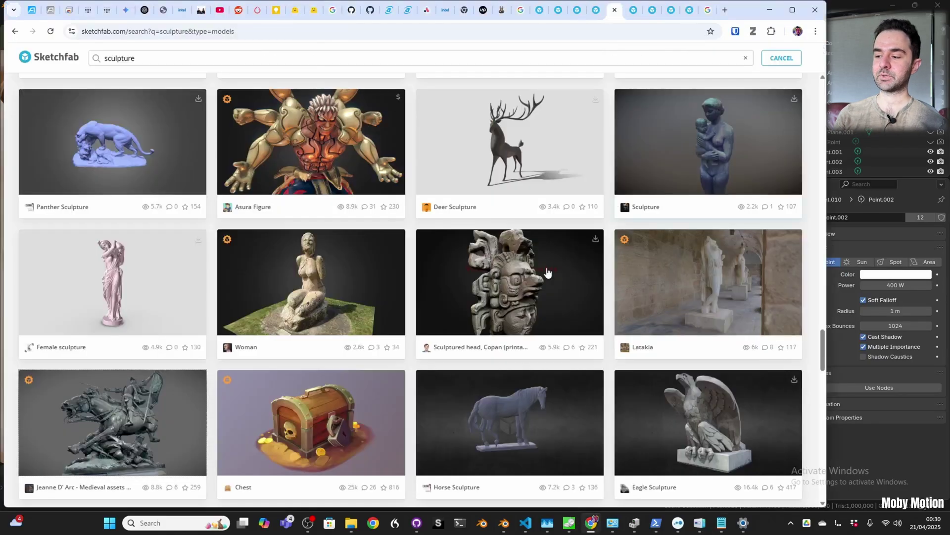
key("ctrl+Tab")
key("ctrl+Tab")
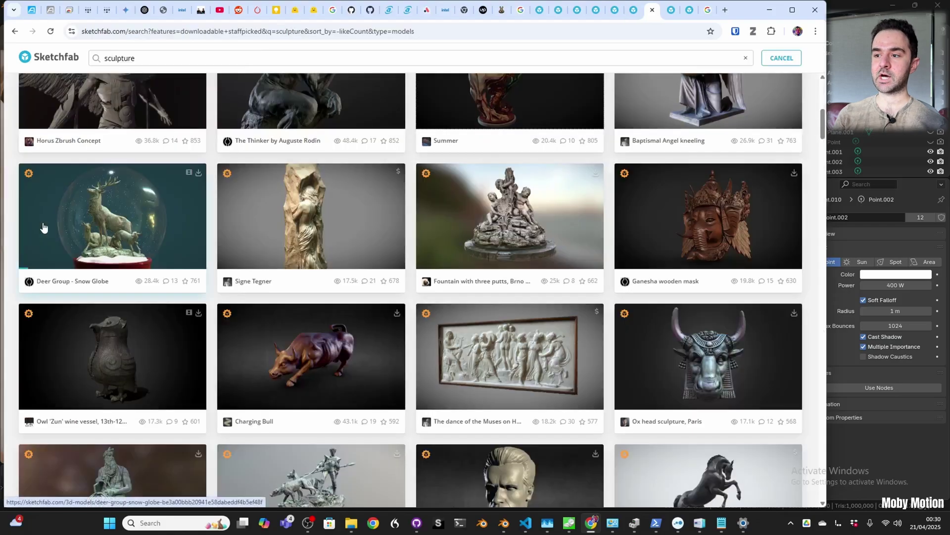
key("ctrl+Tab")
key("ctrl+Tab")
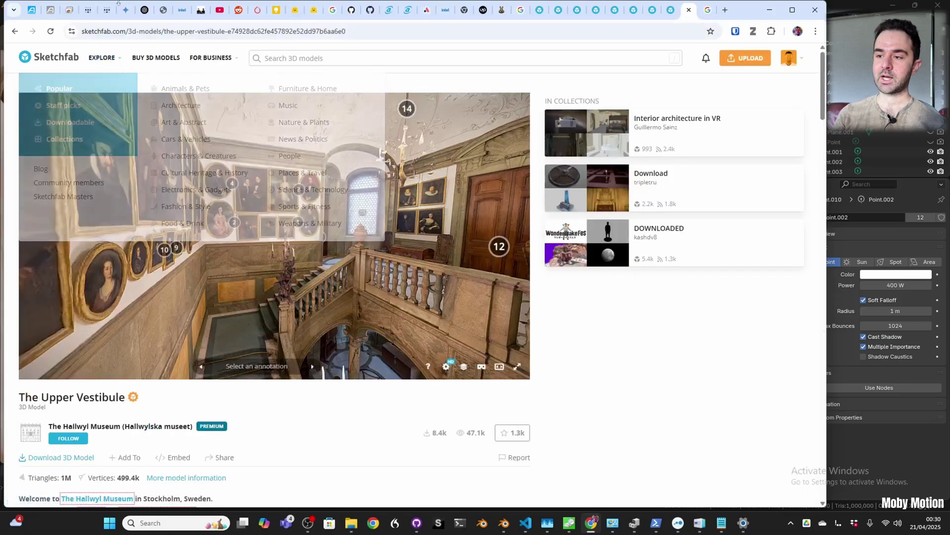
key("ctrl+shift+Tab")
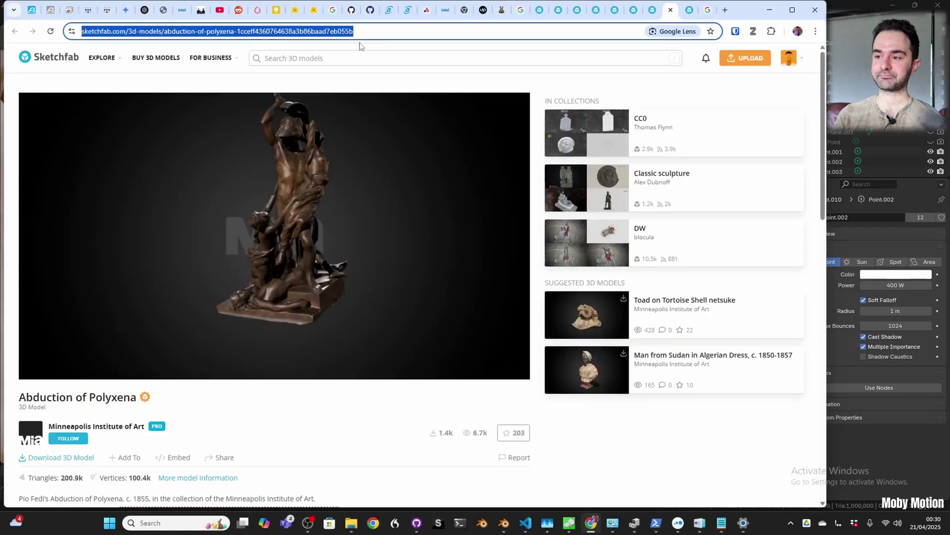
key("alt+Tab")
Step: Paste the sculpture URL into the Sketchfab importer and raise the imported model
left_click(778, 252)
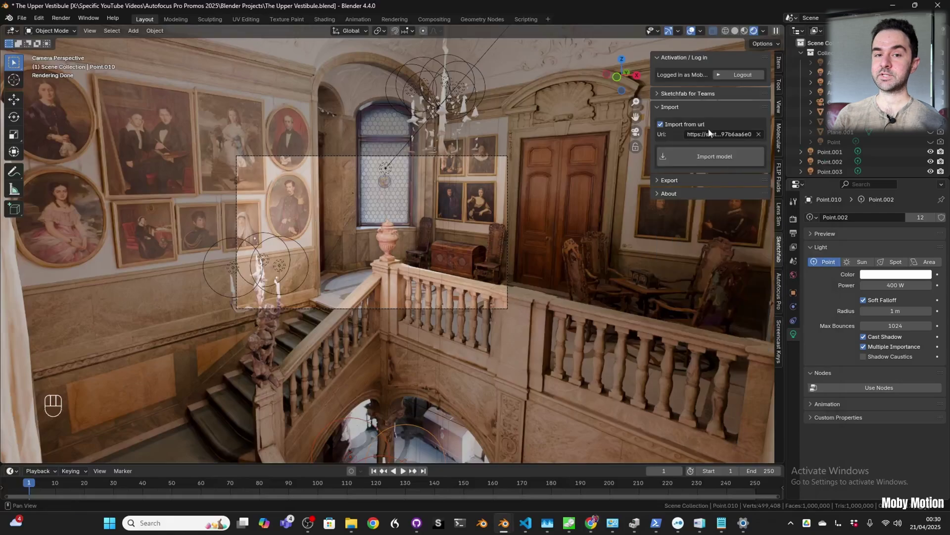
key("ctrl+v")
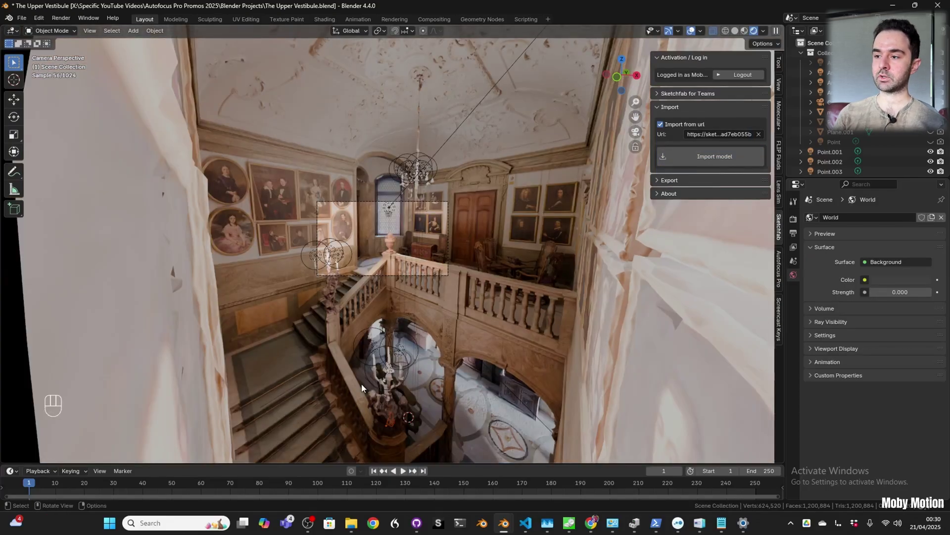
key("g")
key("z")
left_click(502, 192)
Step: Scale the sculpture up by 5 after cancelling an oversized 8× scale
scroll(397, 244, "up", 5)
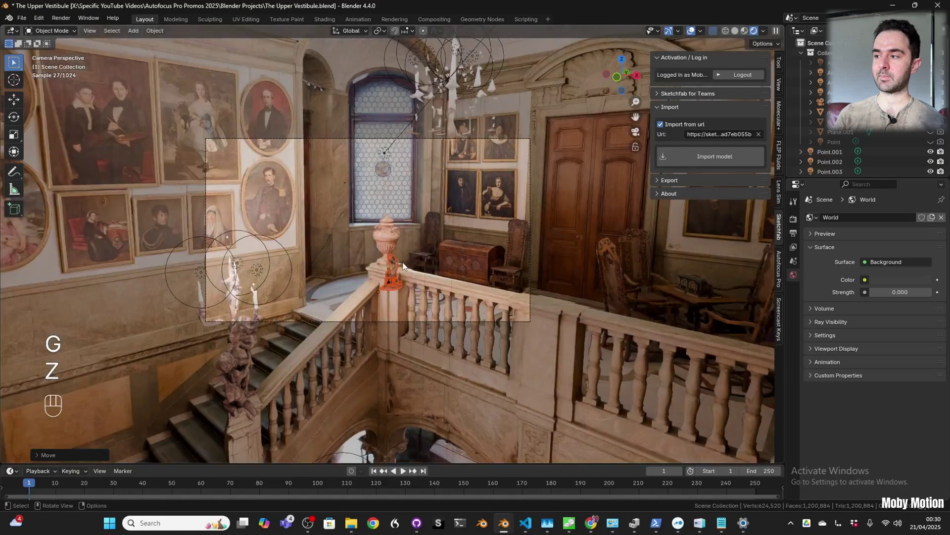
type("s8")
right_click(403, 262)
type("s4")
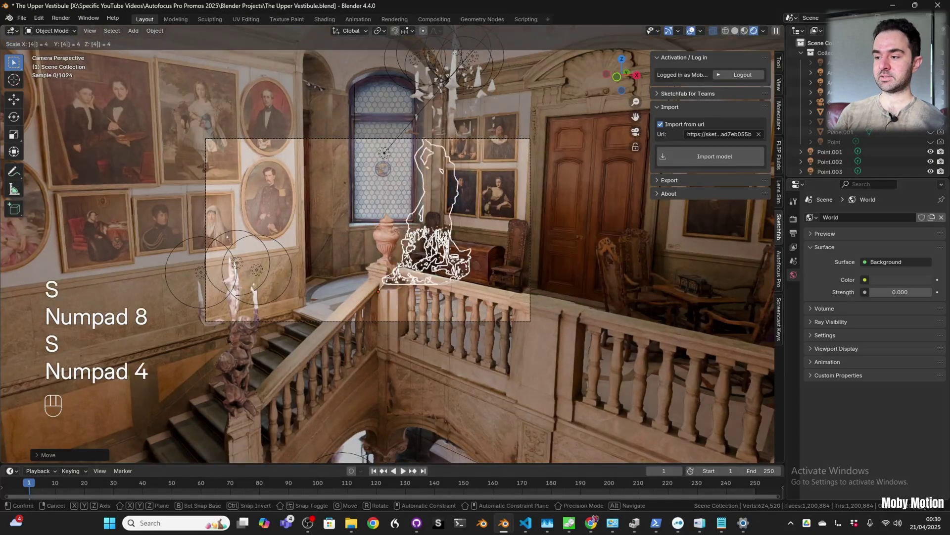
type("s")
key("KP_5")
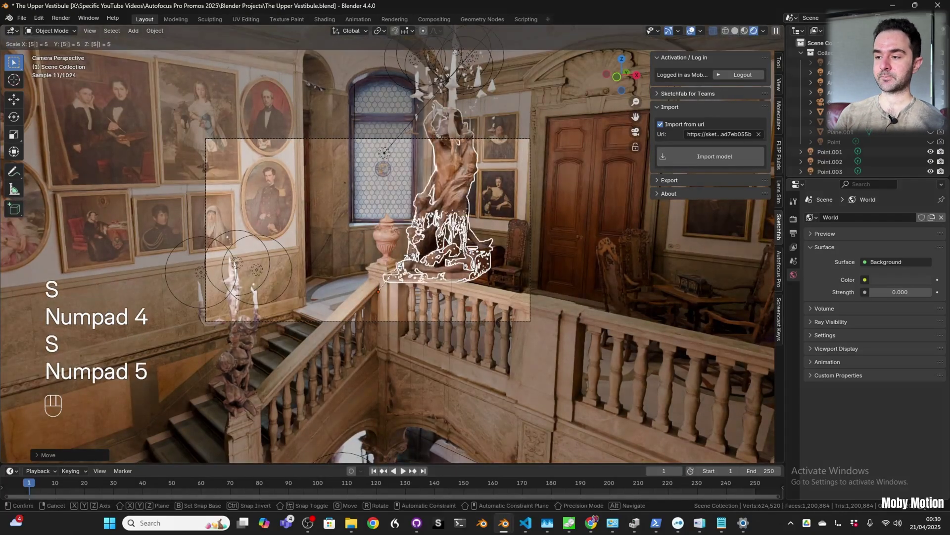
left_click(396, 293)
Step: In front wireframe view, lower the sculpture onto the stairwell landing
key("KP_1")
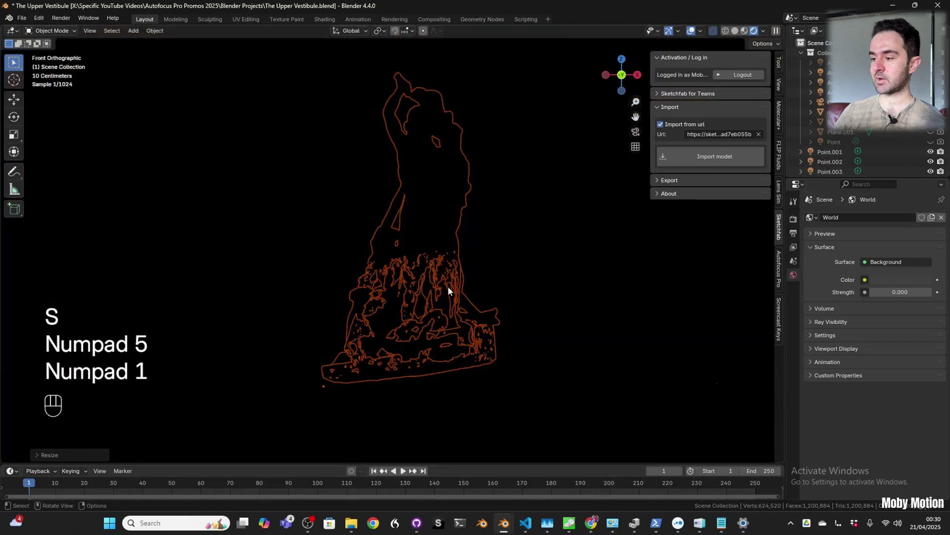
key("z")
left_click(394, 320)
middle_click_drag(418, 341, 418, 269, "shift")
key("g")
key("z")
left_click(468, 344)
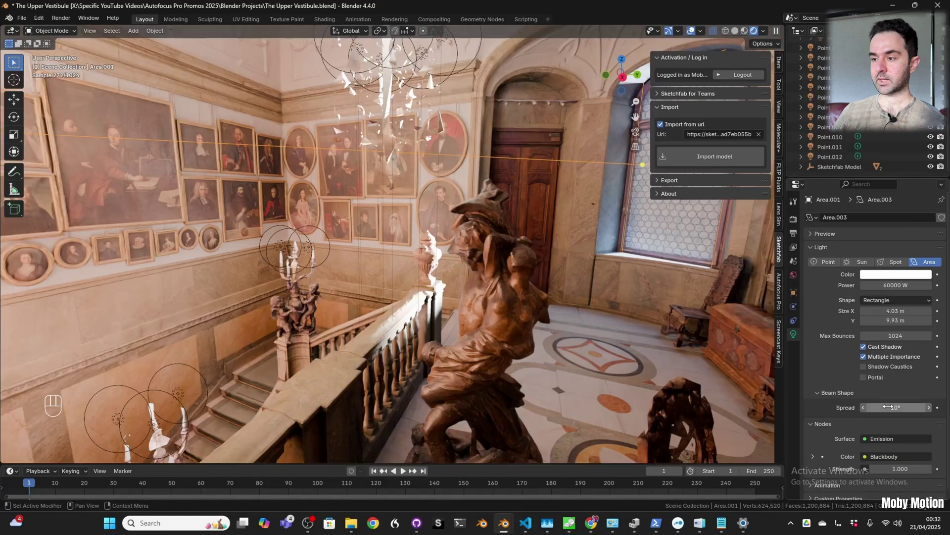
left_click(893, 407)
Step: Confirm a 180° beam spread, set the area light power to 12000 W, and frame the sculpture
key("Return")
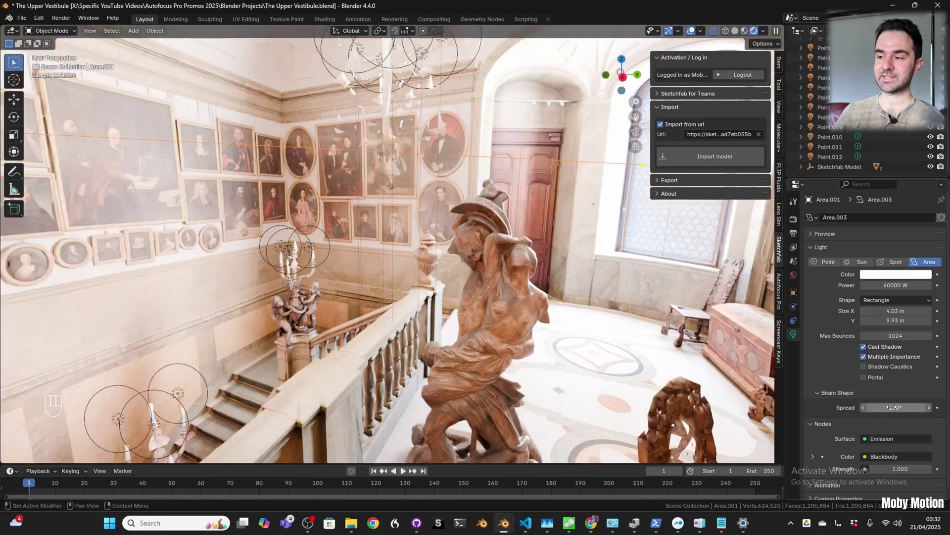
double_click(896, 285)
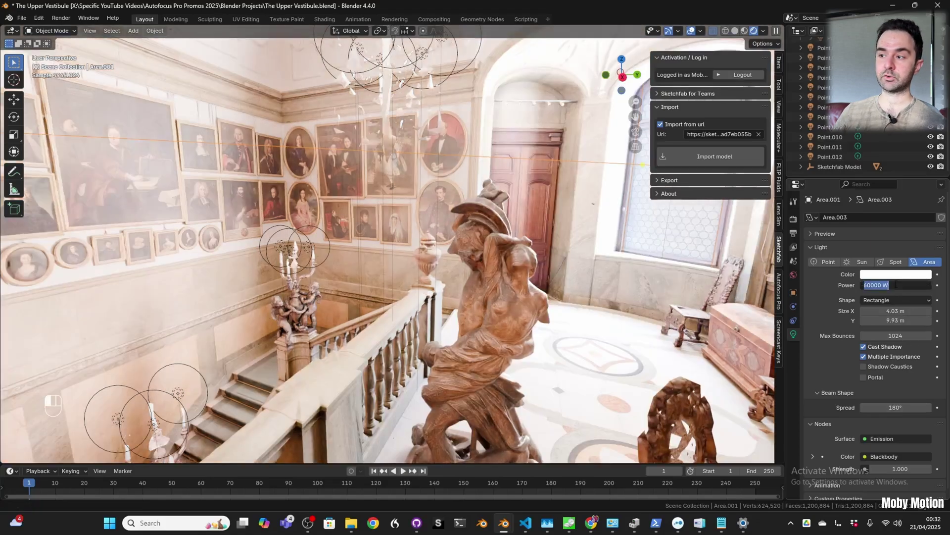
type("12000")
key("Return")
scroll(470, 214, "up", 3)
middle_click_drag(490, 225, 480, 277, "shift")
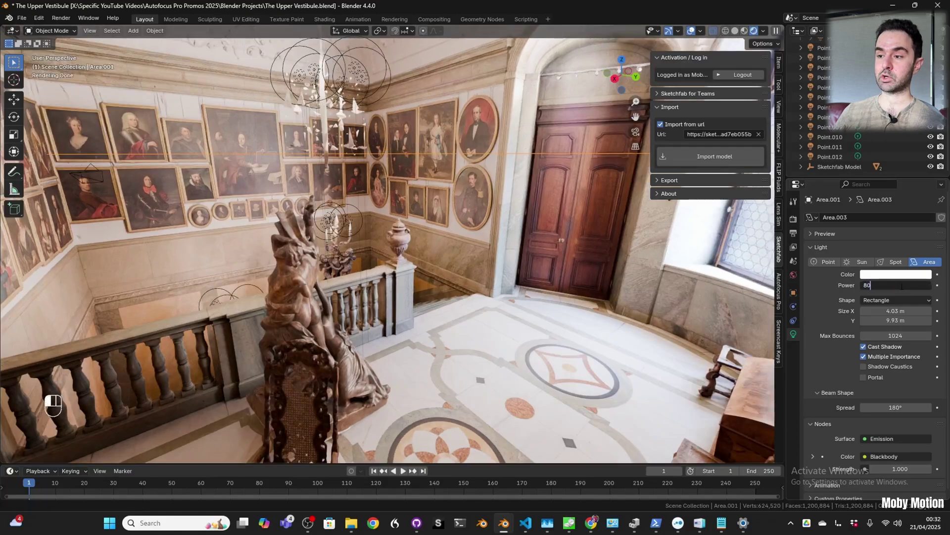
Step: Lower the area light power to 8000 W, then to 6000 W
key("Return")
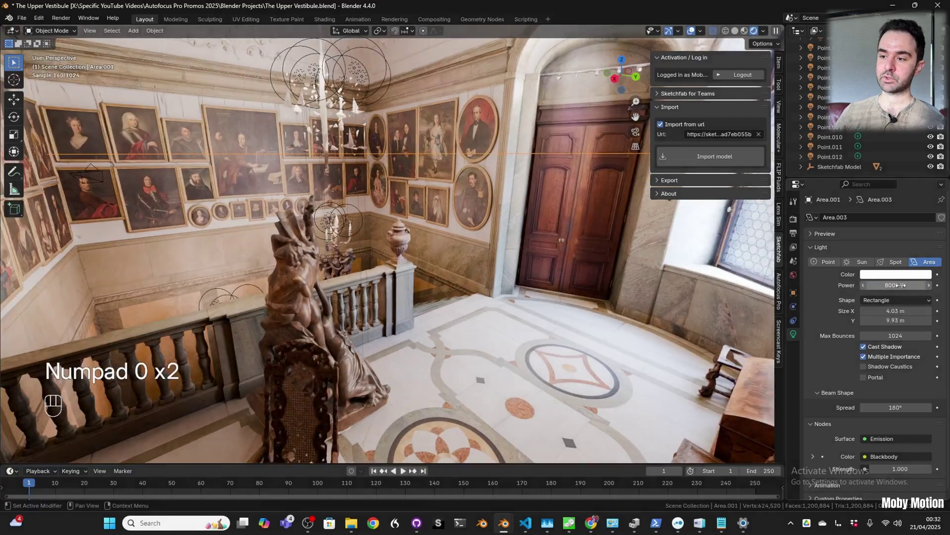
left_click(901, 285)
type("6000")
key("Return")
Step: In camera view, try moving the bronze statue on the floor plane, then cancel the move
key("KP_0")
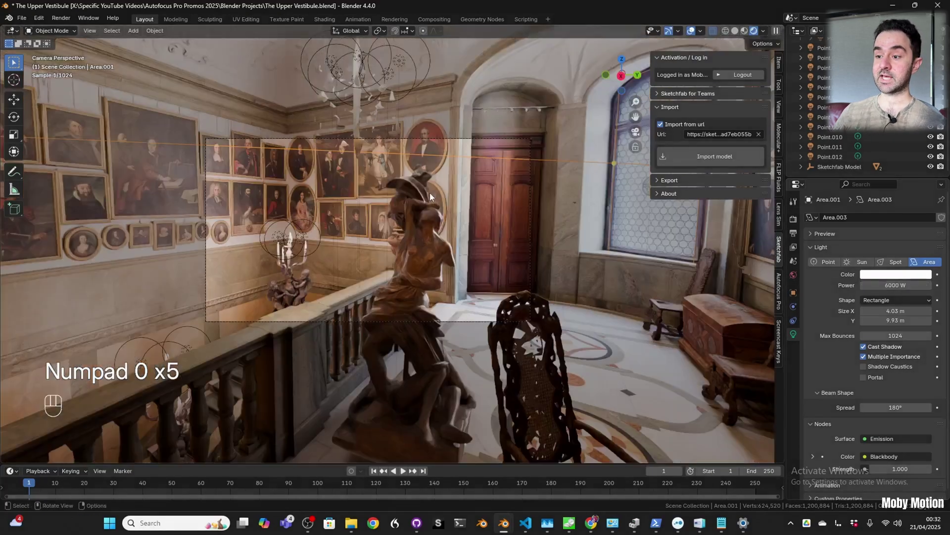
key("w")
key("w")
left_click(287, 288)
key("g")
key("shift+z")
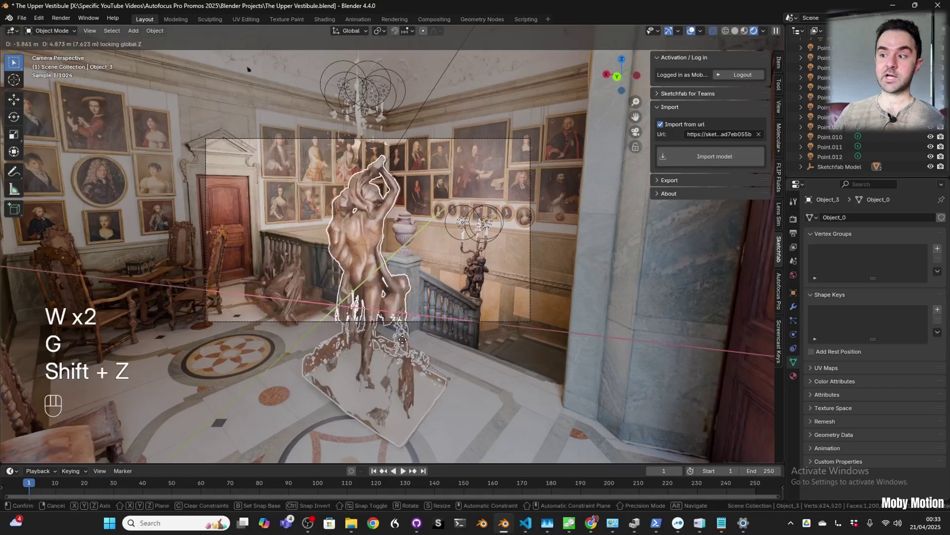
right_click(402, 340)
Step: Slide the Sketchfab Model empty along the floor to the stairwell top, then save the file
left_click(868, 169)
key("g")
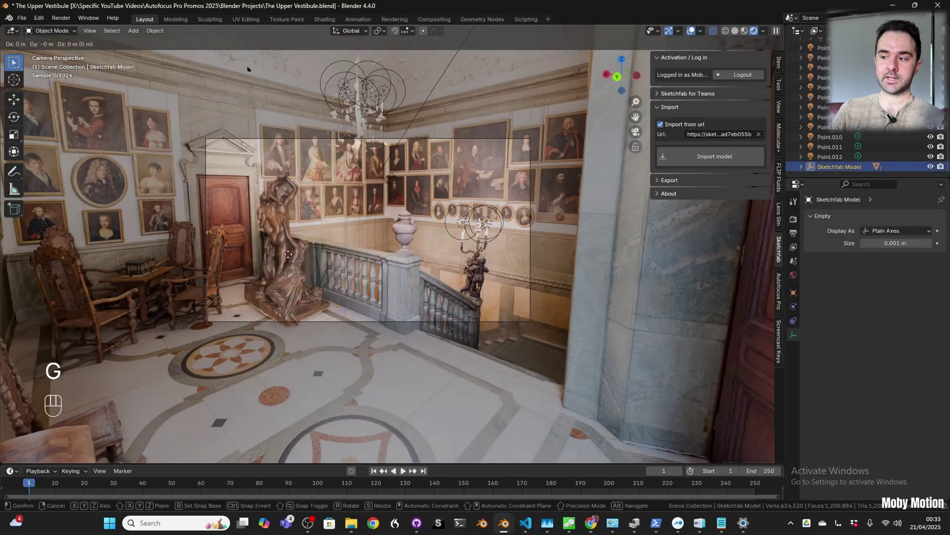
key("shift+z")
middle_click_drag(396, 198, 388, 226, "shift")
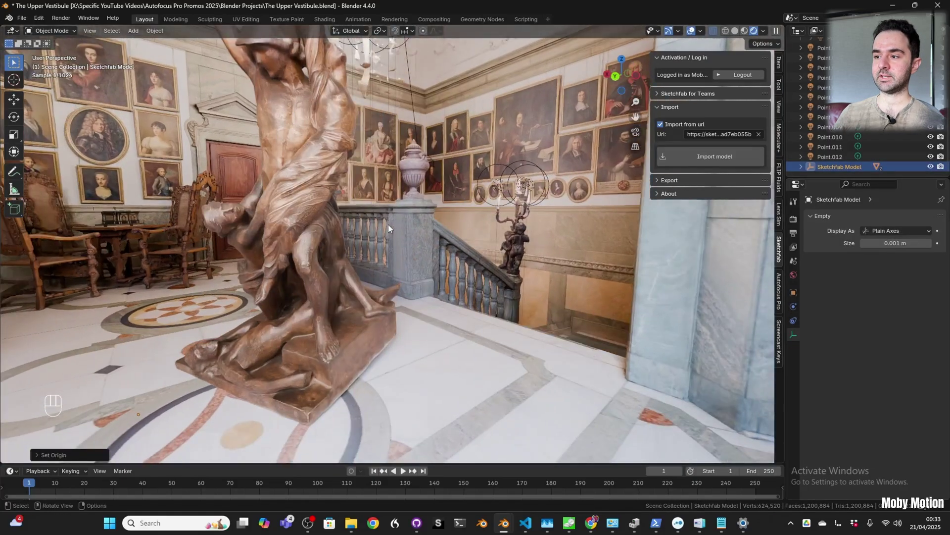
key("slash")
key("slash")
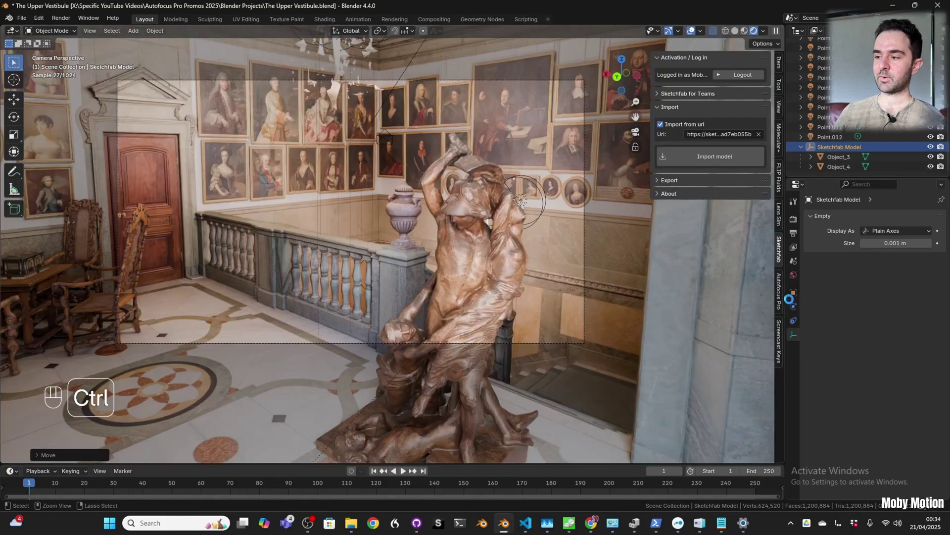
key("ctrl+s")
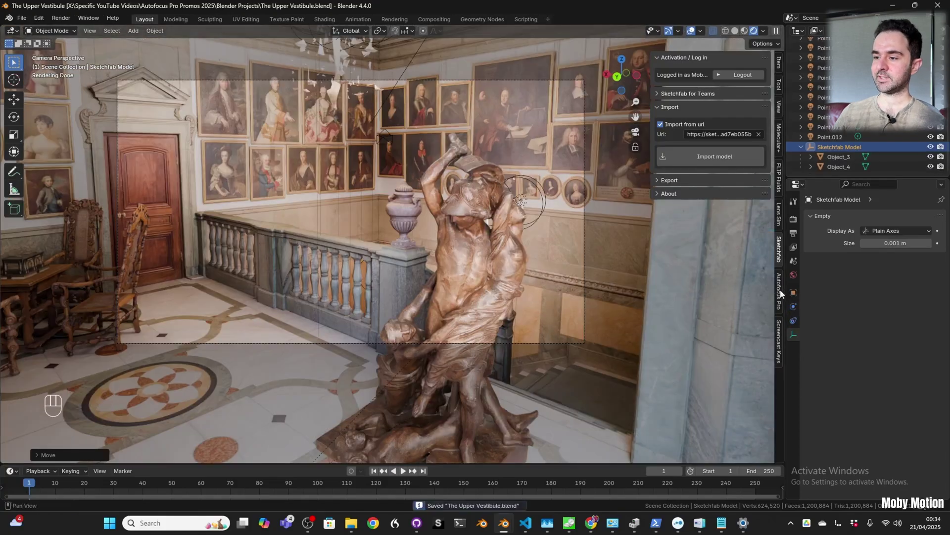
Step: In the Autofocus Pro tab, focus the scene camera for the current frame and save
left_click(780, 289)
left_click(572, 79)
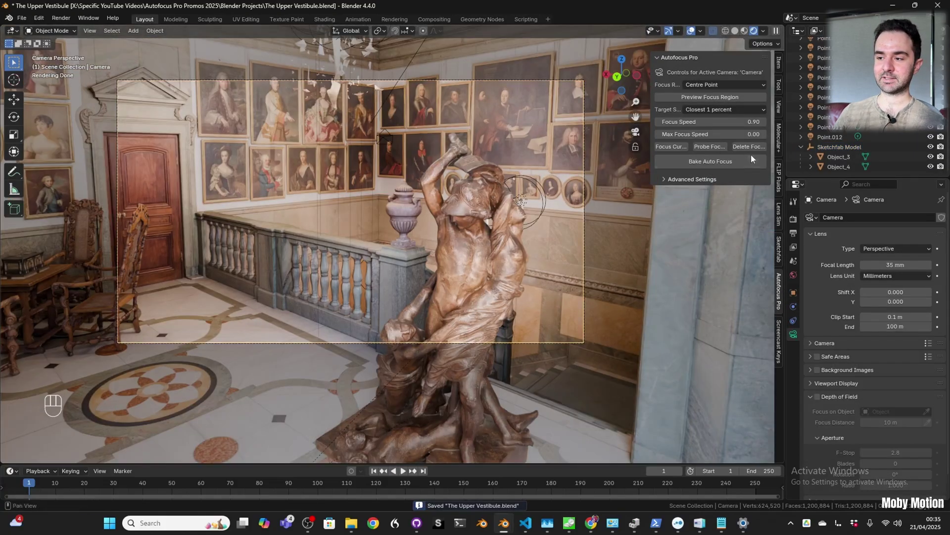
left_click(680, 148)
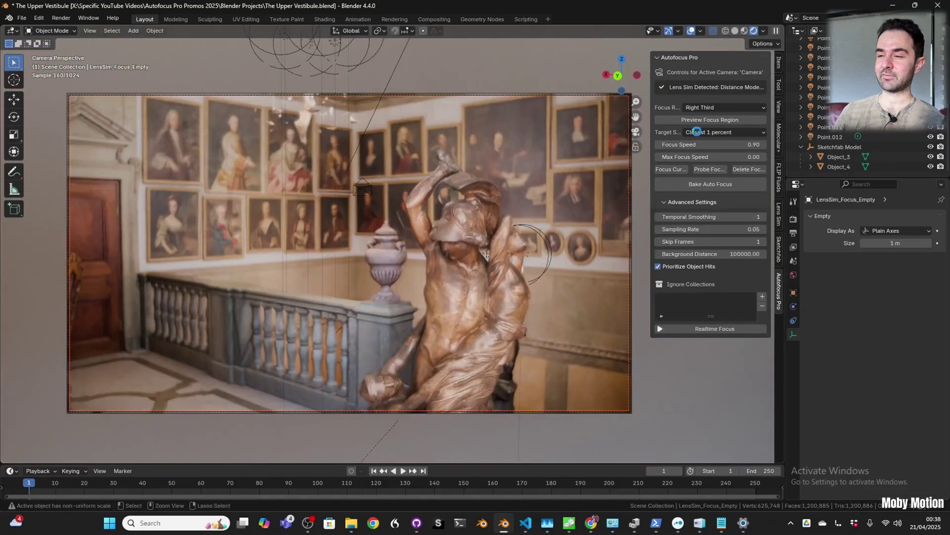
key("ctrl+s")
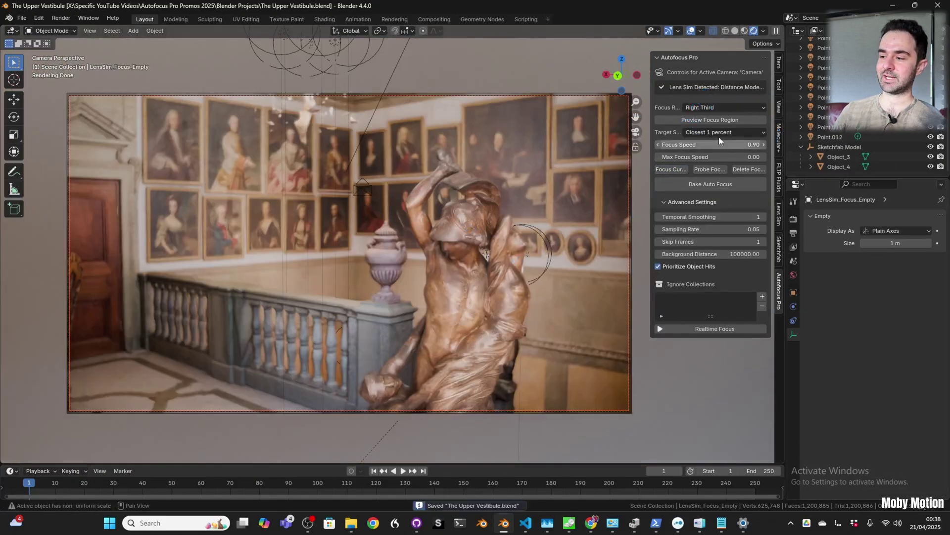
Step: Start Centre Region realtime focus and walk the camera toward the pillar and wooden doors
left_click(718, 109)
left_click(715, 133)
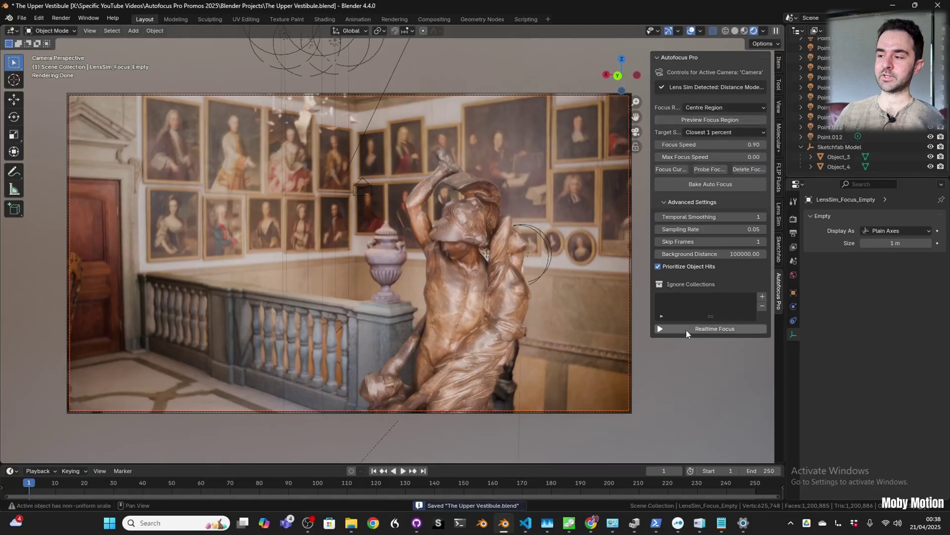
left_click(699, 331)
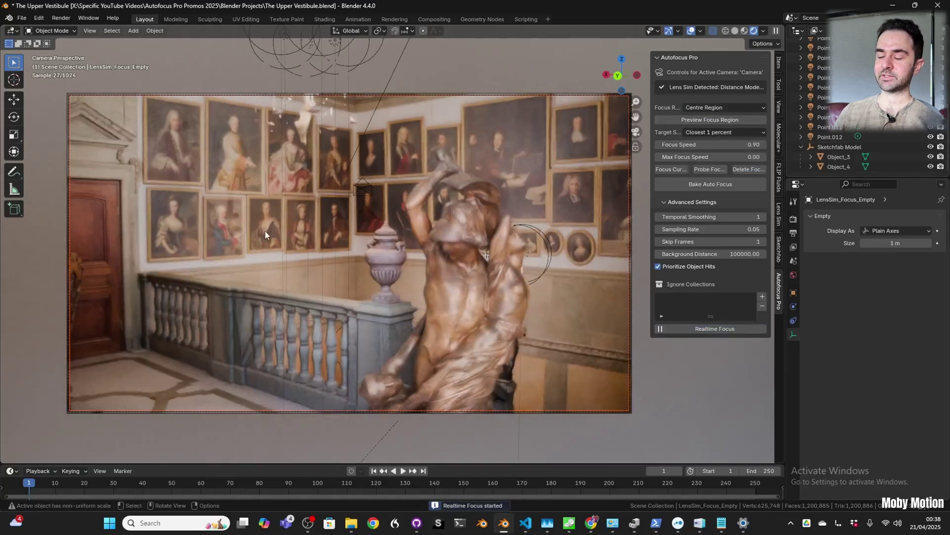
key("shift+grave")
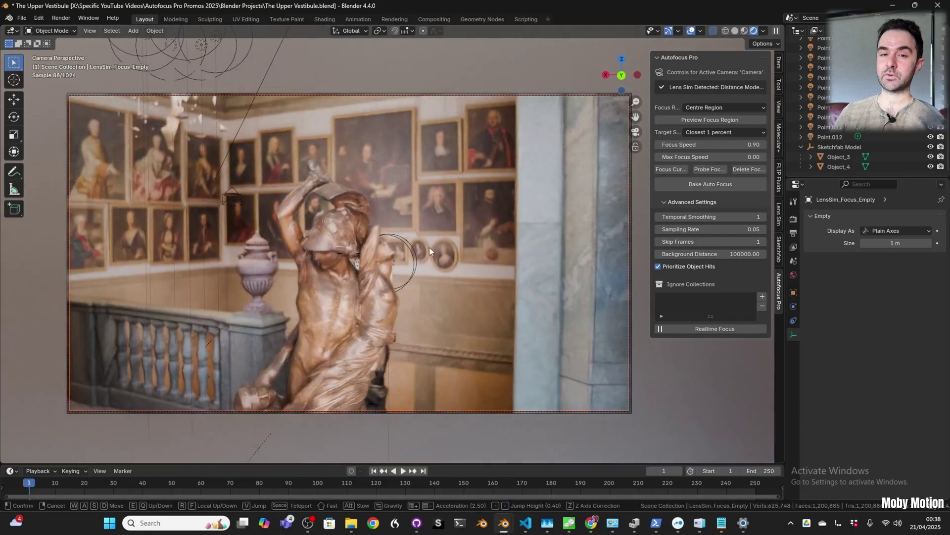
key("w")
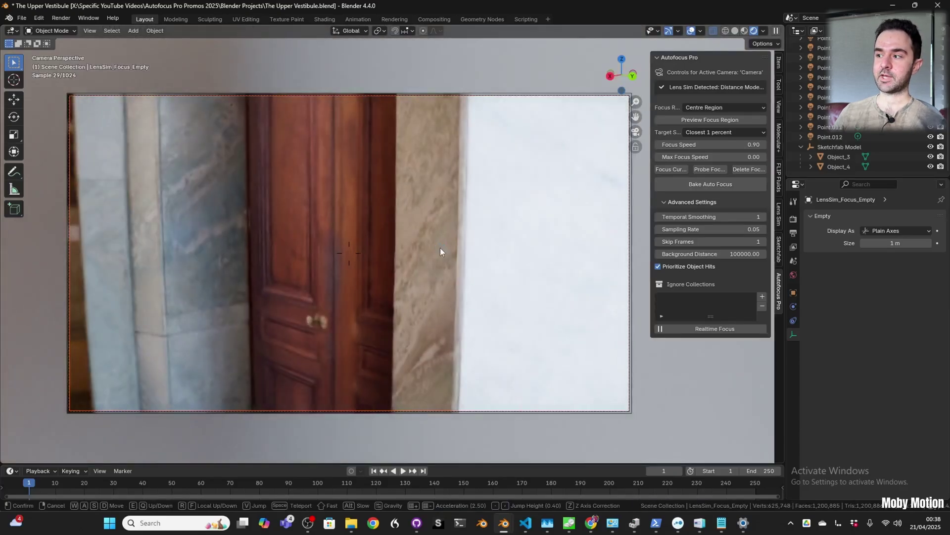
key("s")
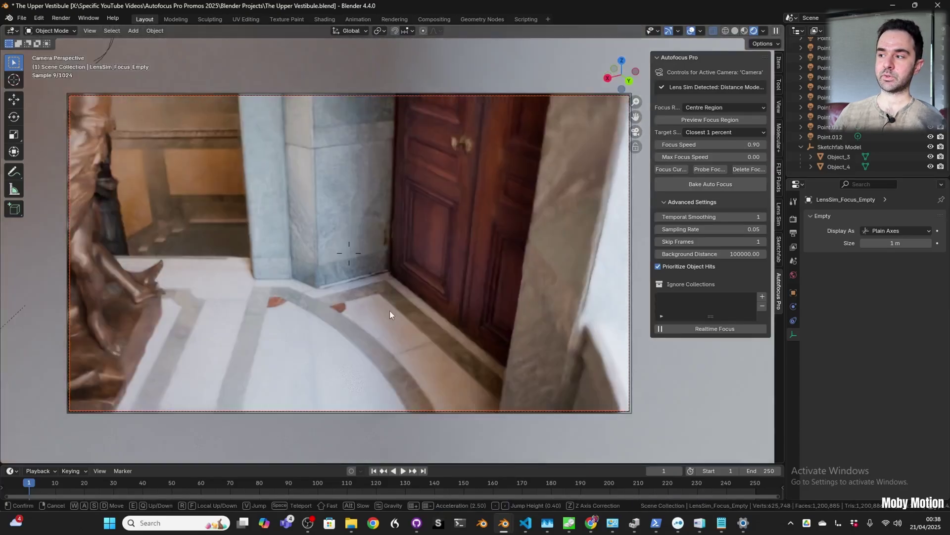
key("w")
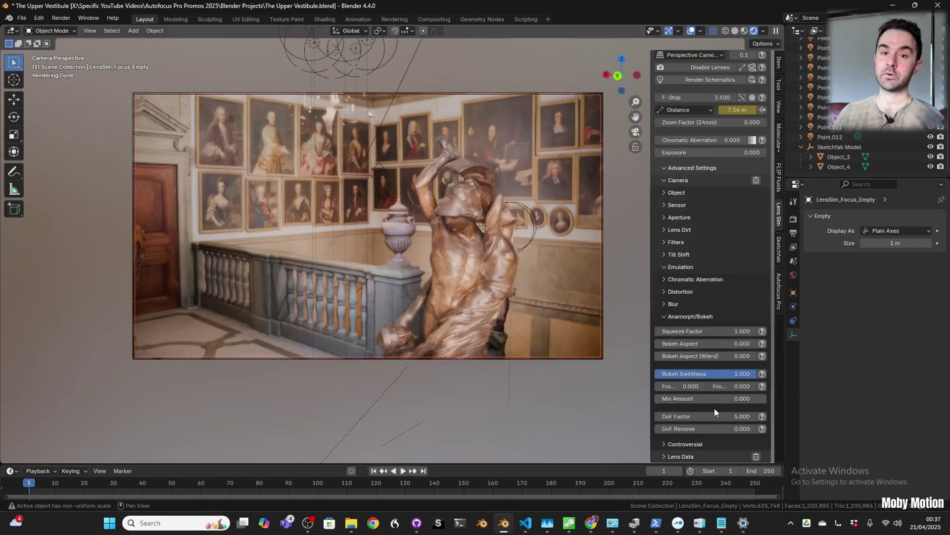
Step: Set the Lens Sim DoF Factor to 10 and return to the Autofocus Pro controls
left_click(719, 416)
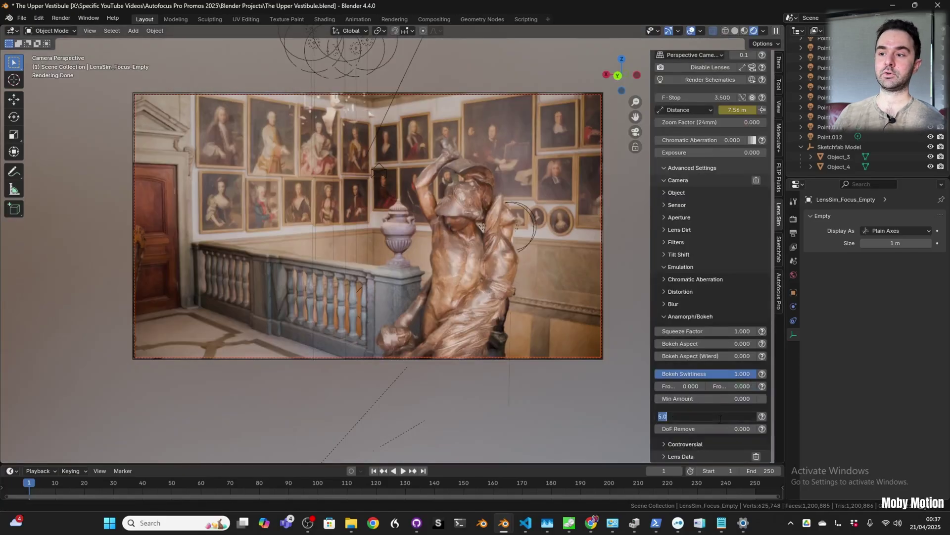
type("10")
key("Return")
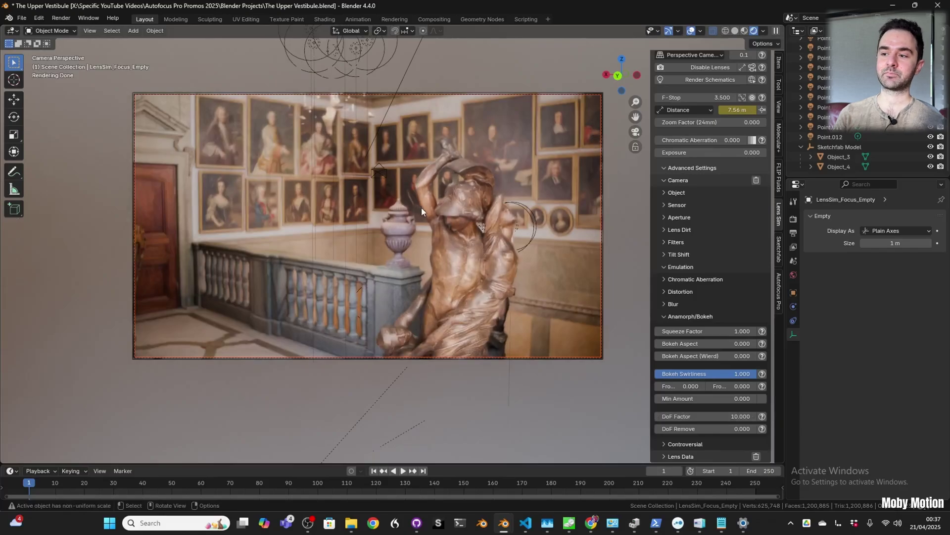
left_click(780, 293)
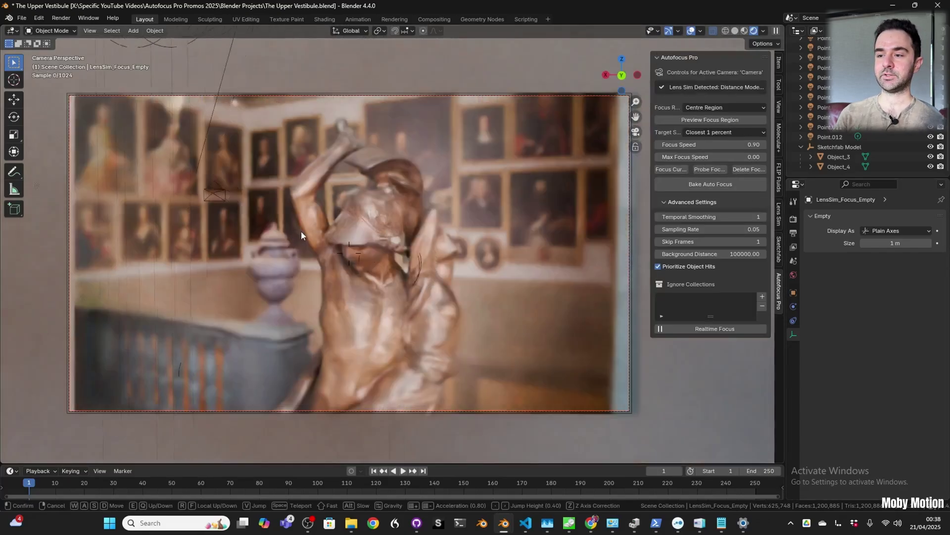
Step: Walk the camera around and close to the base of the Polyxena statue
key("d")
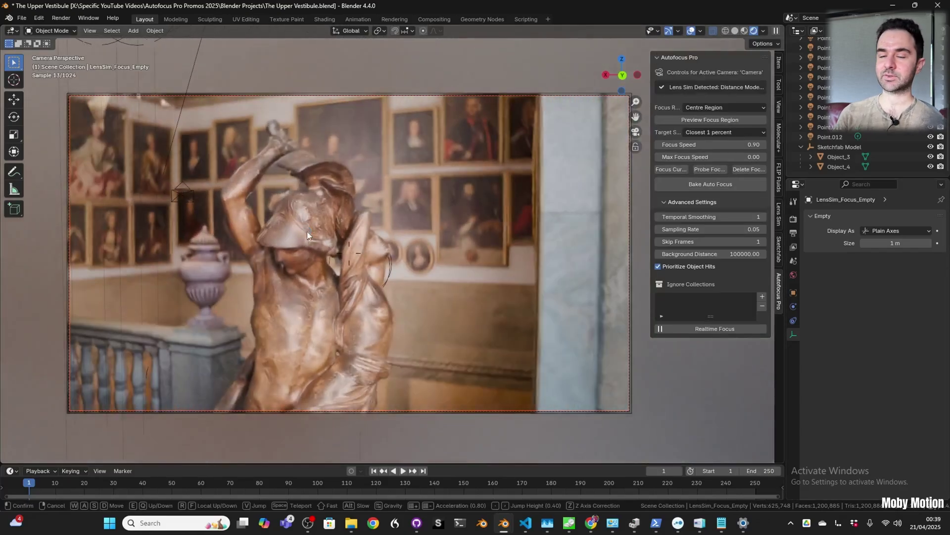
mouse_move(295, 229)
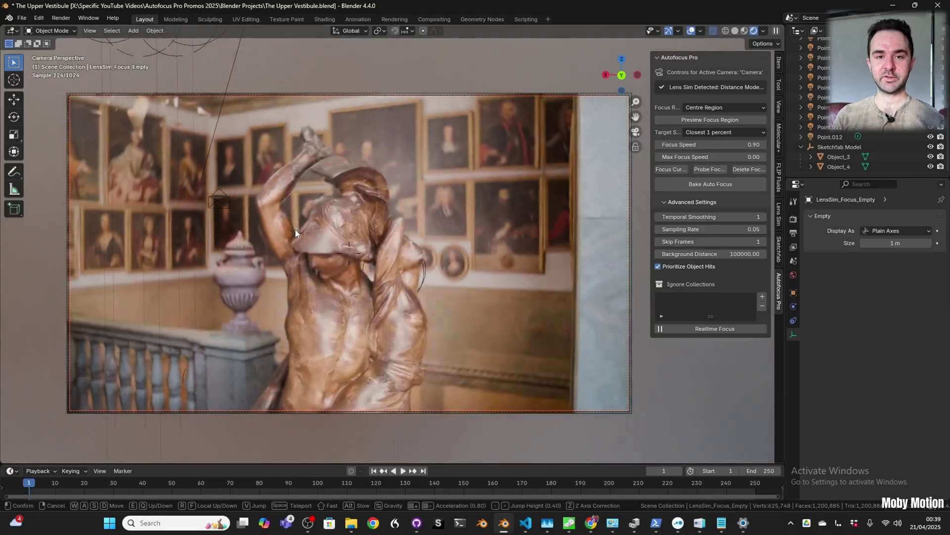
mouse_move(293, 253)
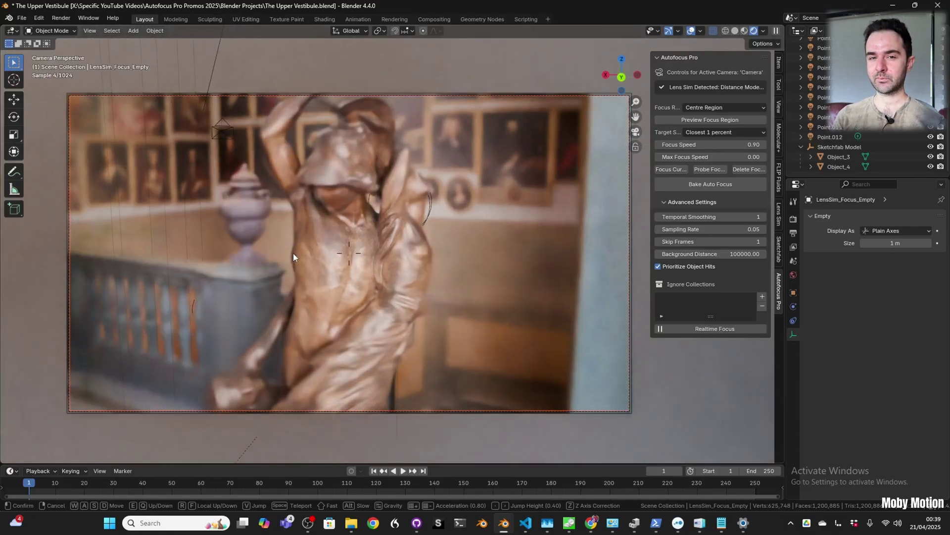
key("w")
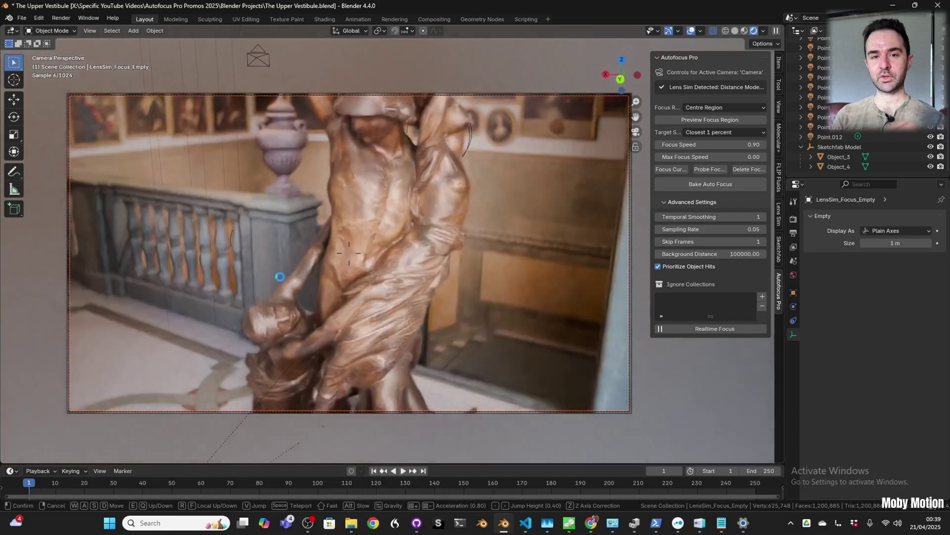
mouse_move(271, 289)
mouse_move(263, 306)
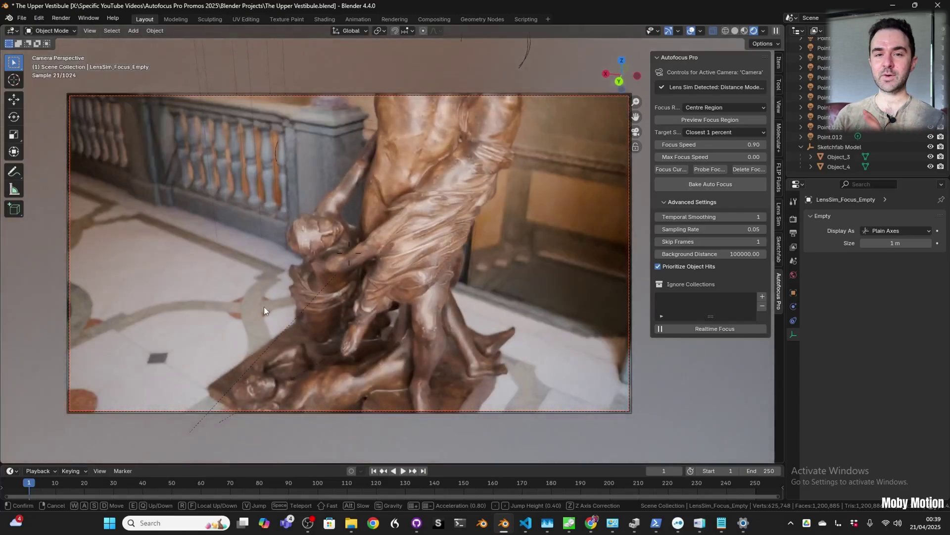
mouse_move(264, 330)
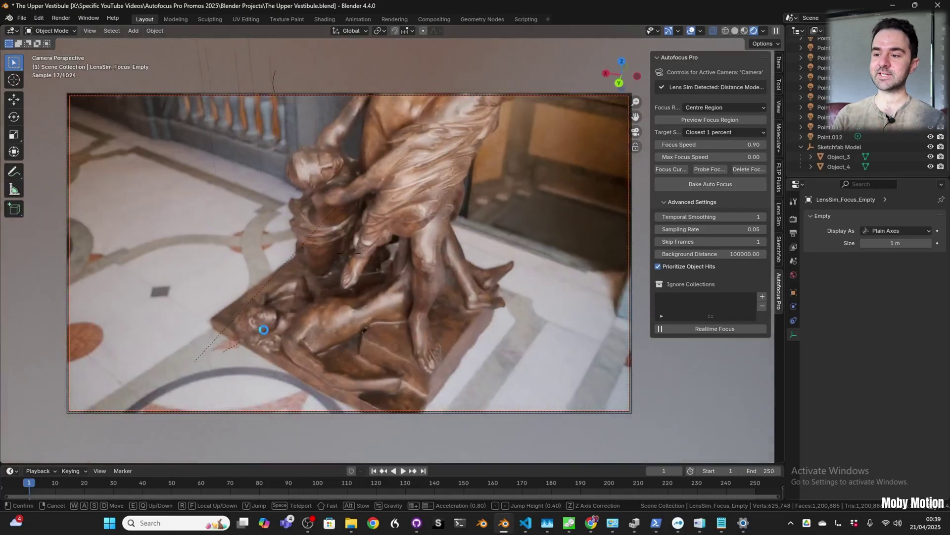